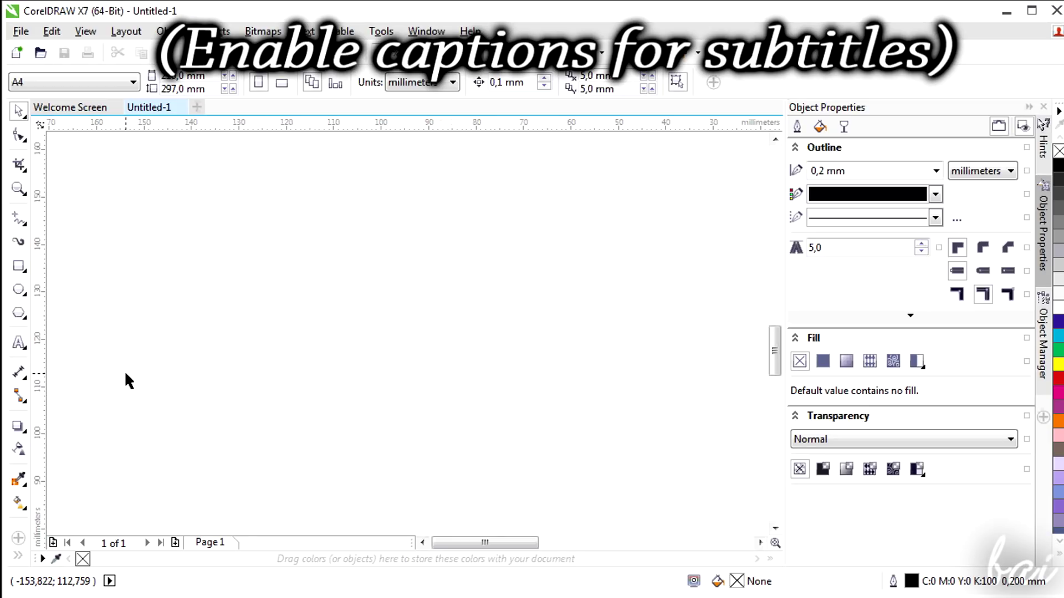
Step: Zoom the blank A4 page out and back in with the scroll wheel
{"action": "scroll", "coordinate": [358, 335], "scroll_direction": "down", "scroll_amount": 3}
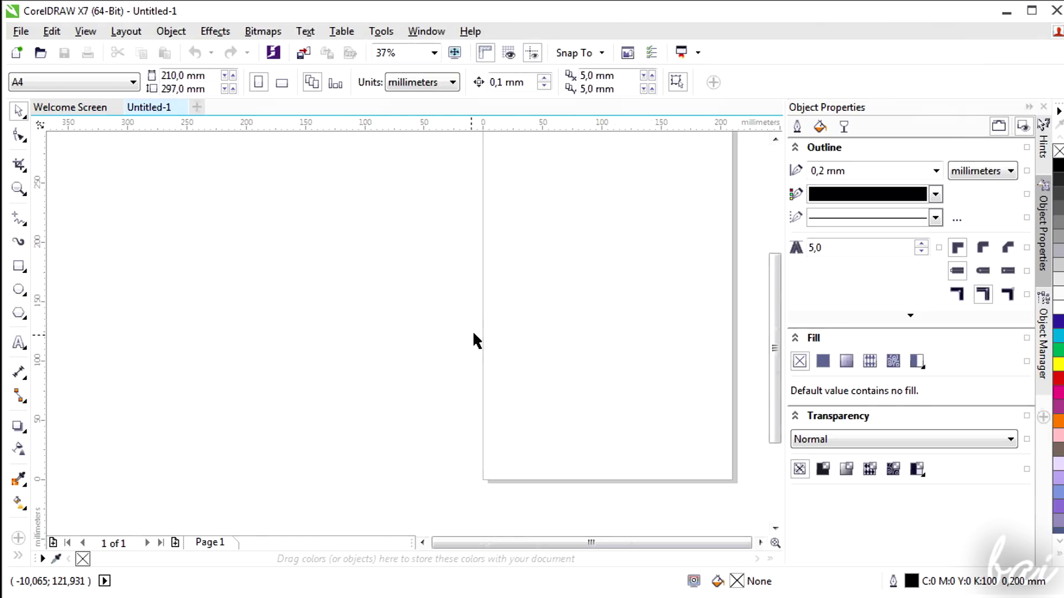
{"action": "scroll", "coordinate": [523, 316], "scroll_direction": "up", "scroll_amount": 3}
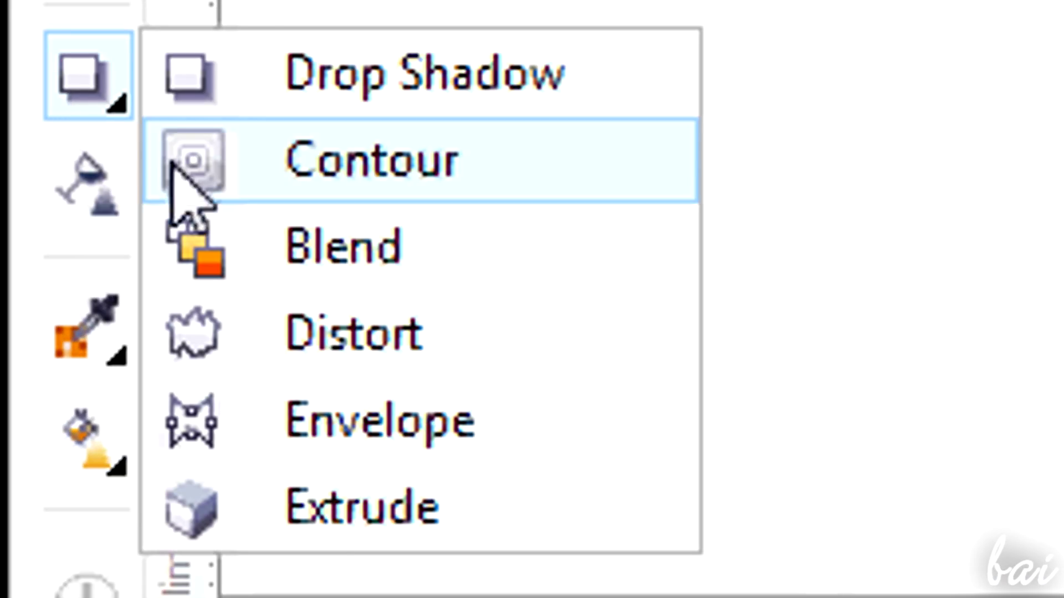
Step: Pick the Extrude tool, select the hello text, and return to extruding
{"action": "left_click", "coordinate": [356, 524]}
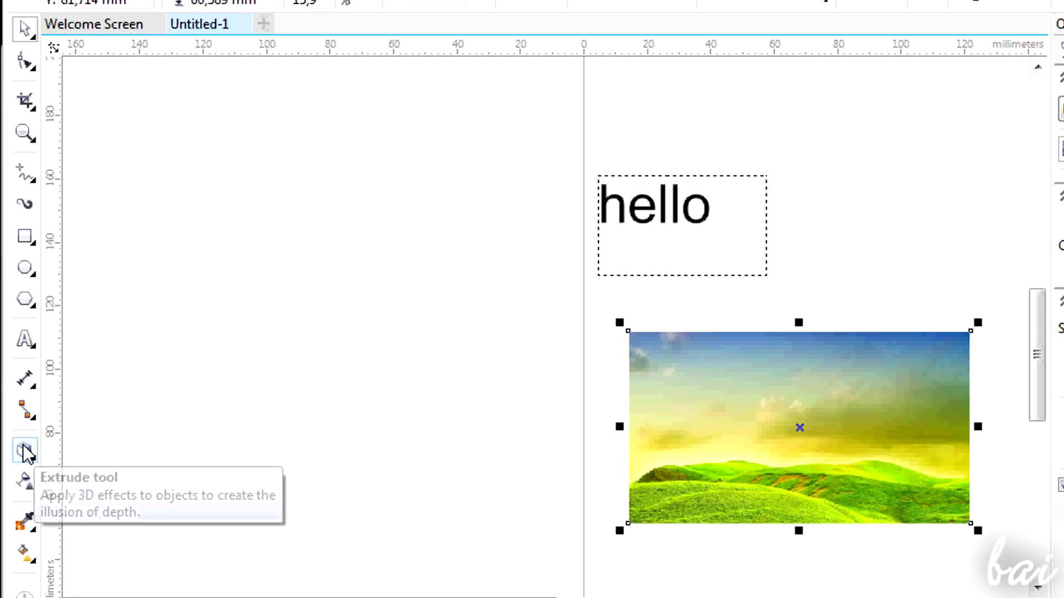
{"action": "left_click", "coordinate": [25, 452]}
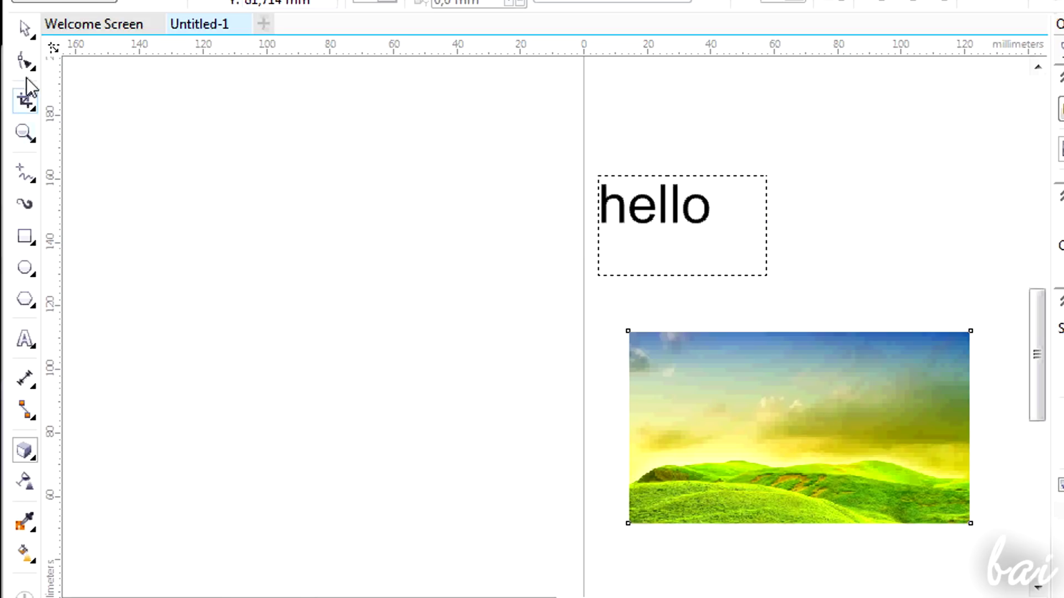
{"action": "left_click", "coordinate": [24, 28]}
{"action": "left_click", "coordinate": [687, 219]}
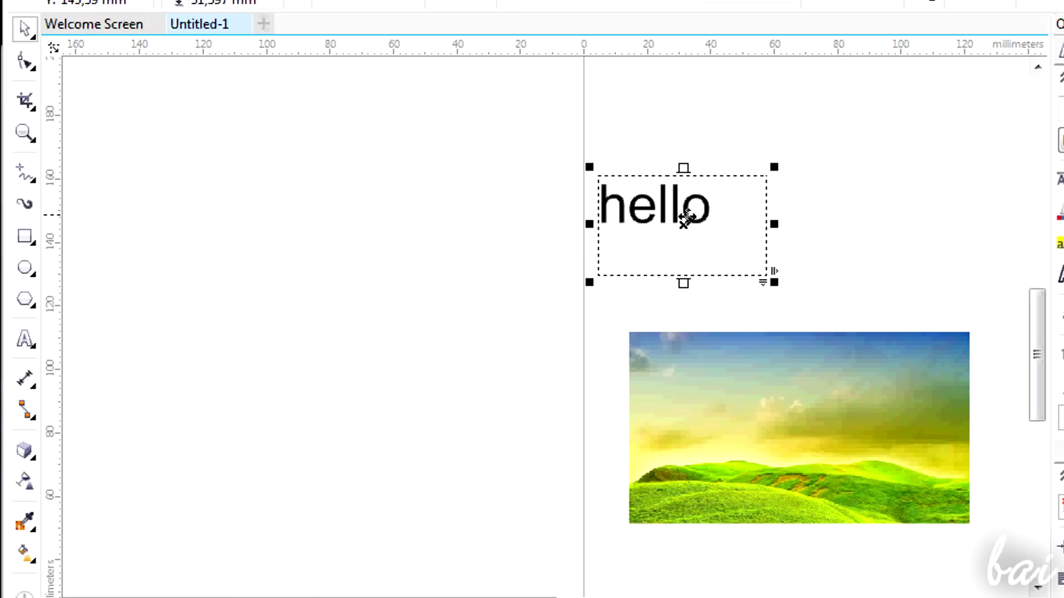
{"action": "left_click", "coordinate": [15, 451]}
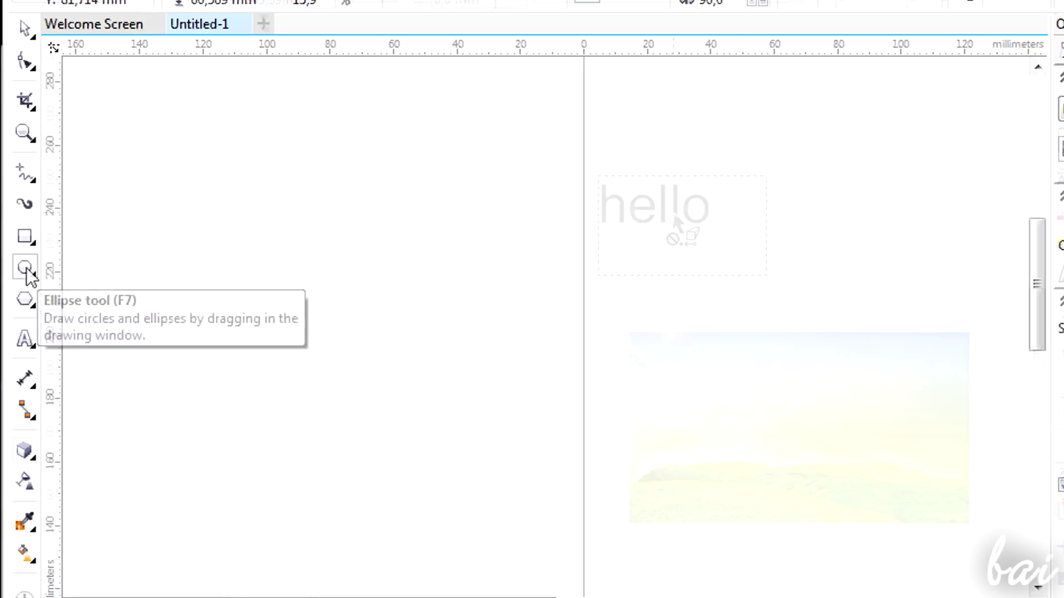
Step: Draw an ellipse and extrude it up-right from its centre, deepening it toward the vanishing point
{"action": "left_click", "coordinate": [24, 269]}
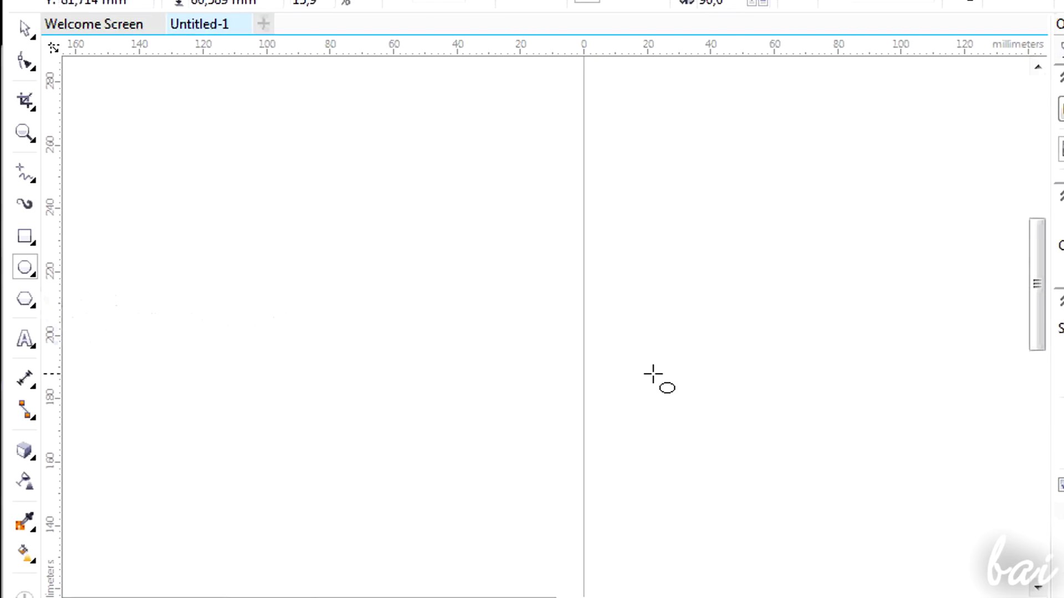
{"action": "left_click_drag", "start_coordinate": [653, 374], "coordinate": [831, 289]}
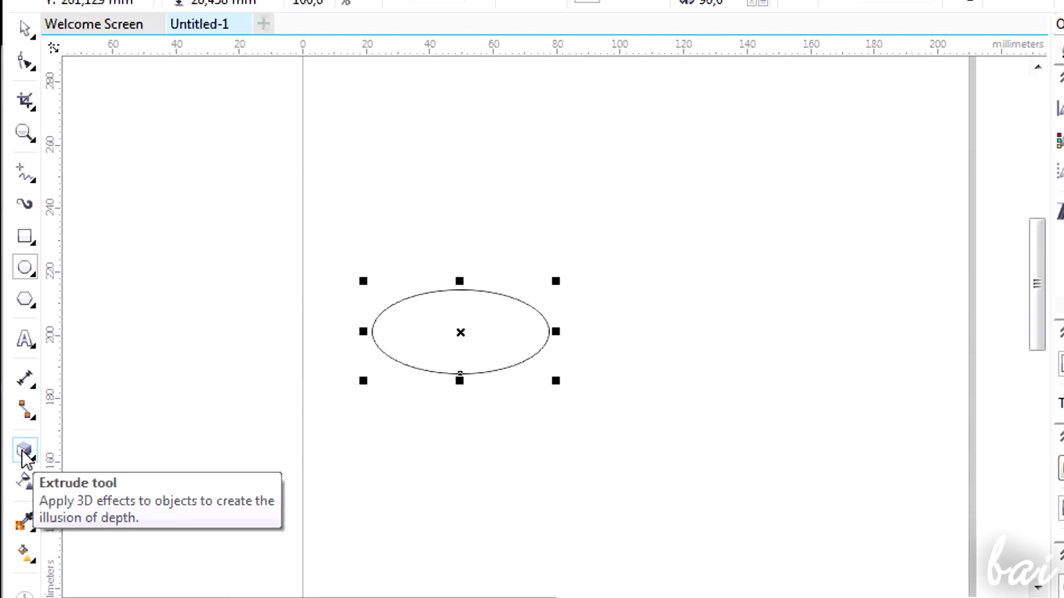
{"action": "left_click", "coordinate": [24, 452]}
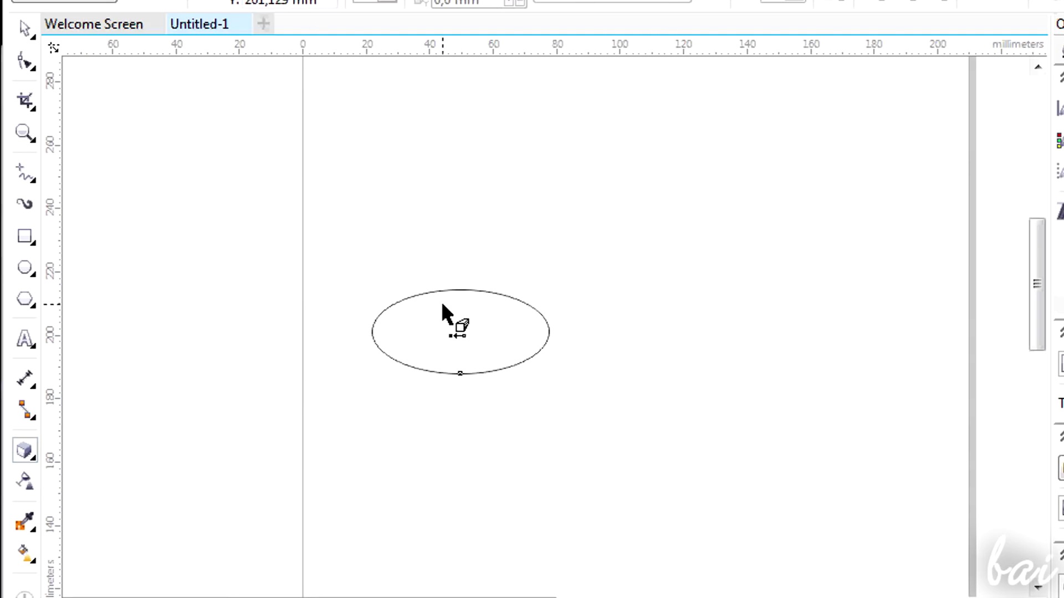
{"action": "left_click_drag", "start_coordinate": [457, 333], "coordinate": [789, 540]}
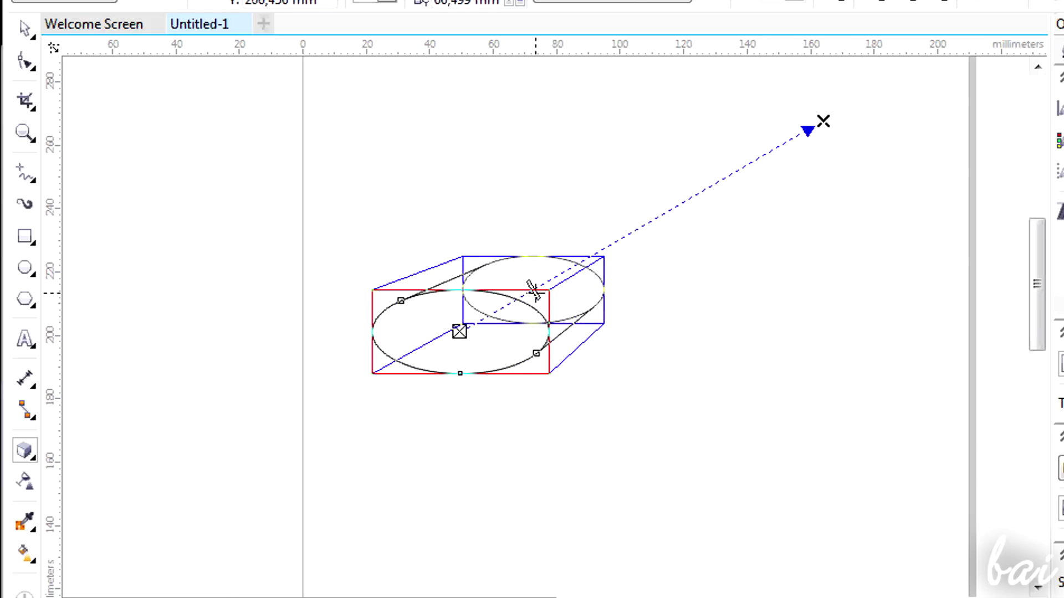
{"action": "left_click_drag", "start_coordinate": [535, 287], "coordinate": [582, 278]}
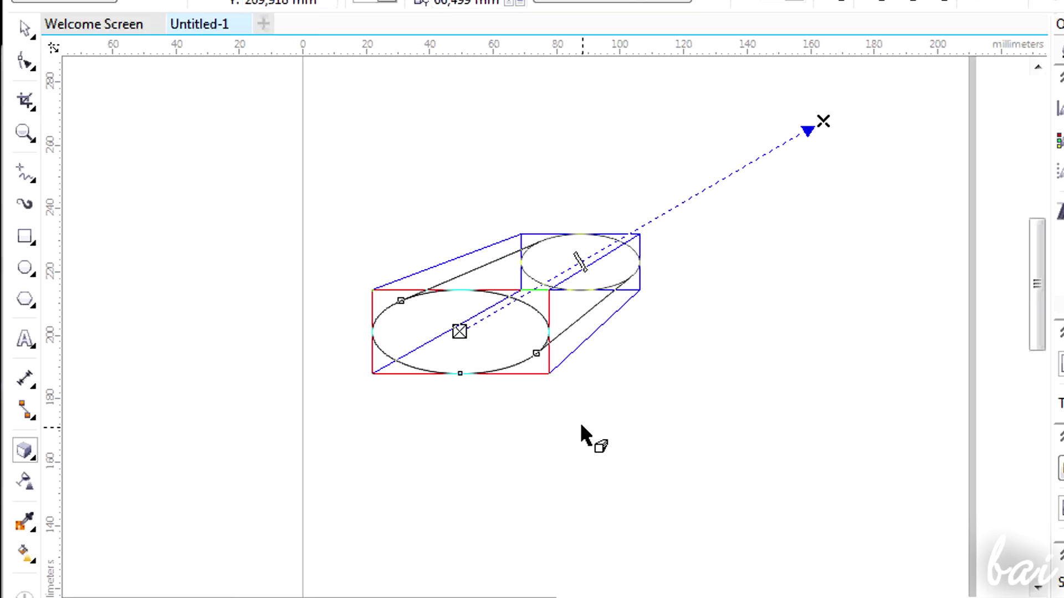
{"action": "left_click", "coordinate": [24, 28]}
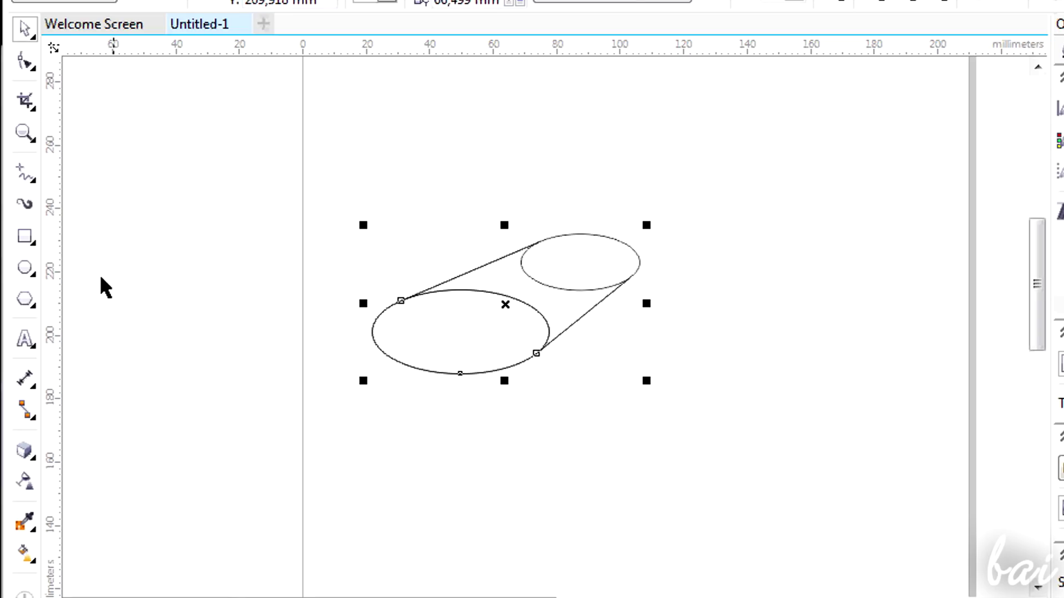
Step: Give the cylinder a uniform bright yellow fill, about C12 M0 Y95 K0, after trying orange
{"action": "left_click", "coordinate": [25, 450]}
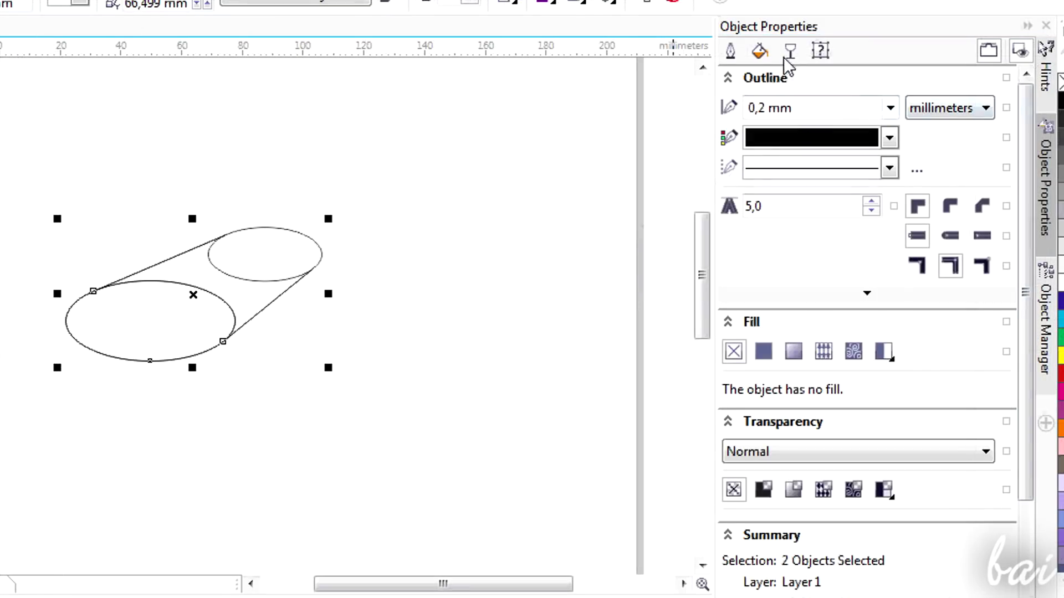
{"action": "left_click", "coordinate": [770, 51]}
{"action": "left_click", "coordinate": [764, 109]}
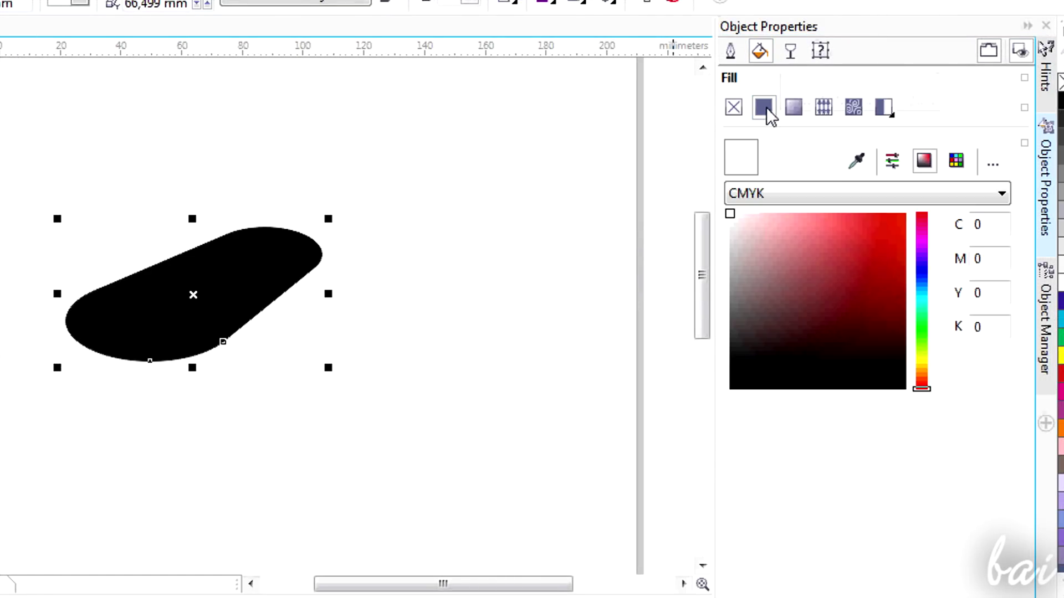
{"action": "left_click", "coordinate": [888, 234]}
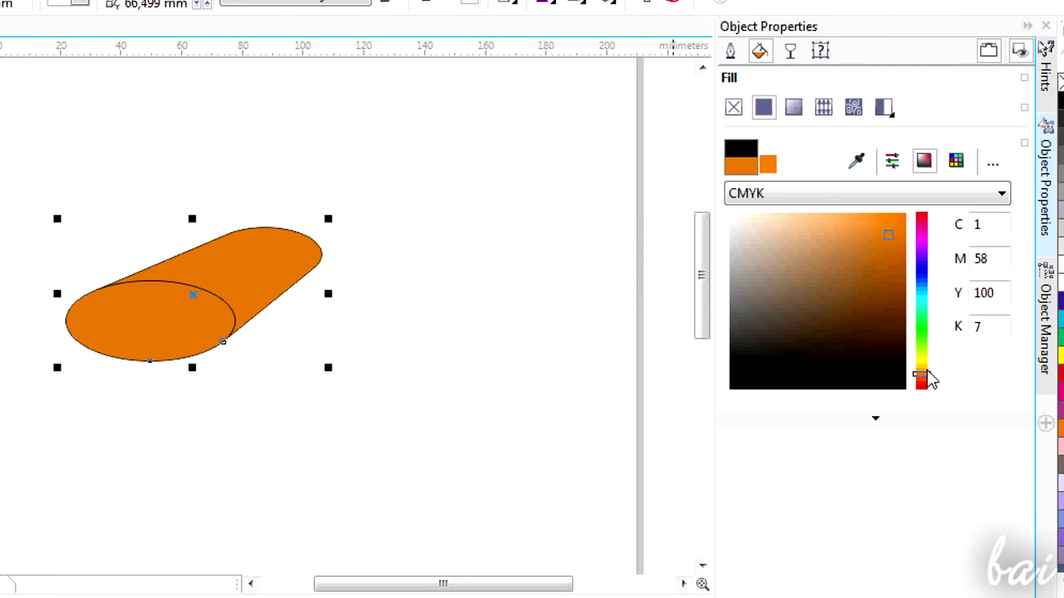
{"action": "left_click_drag", "start_coordinate": [932, 380], "coordinate": [933, 361]}
{"action": "left_click", "coordinate": [898, 235]}
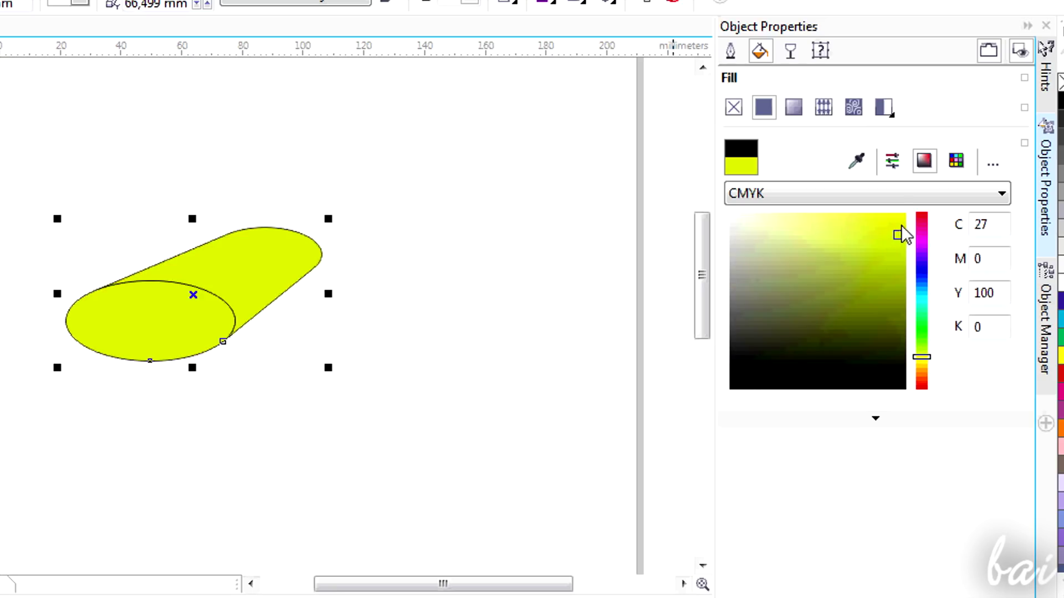
{"action": "left_click_drag", "start_coordinate": [902, 229], "coordinate": [908, 215]}
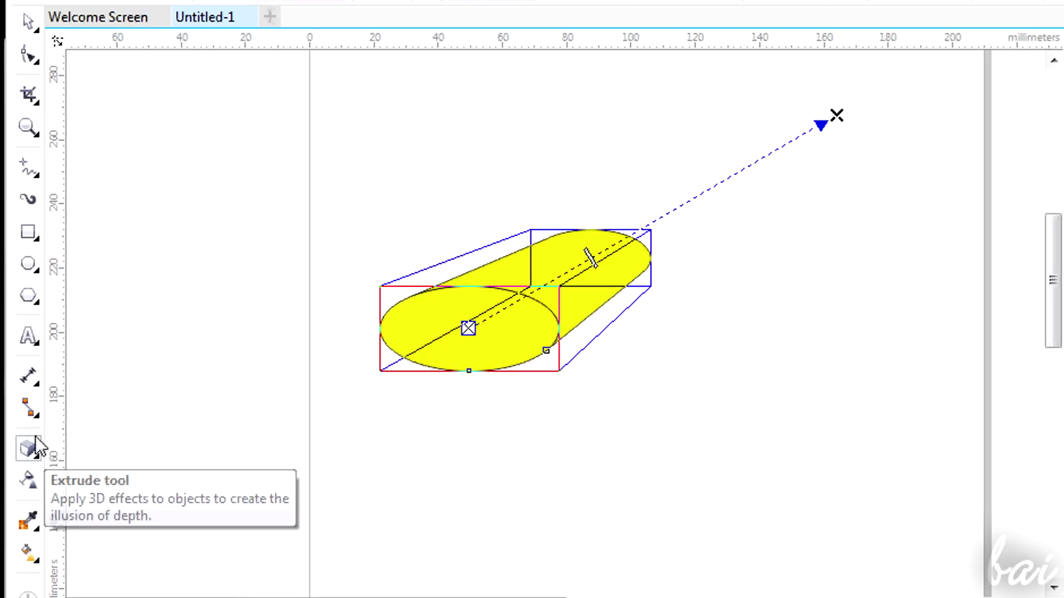
Step: Rotate the yellow cylinder's extrusion in 3D, leaving its depth at 33
{"action": "left_click", "coordinate": [516, 302]}
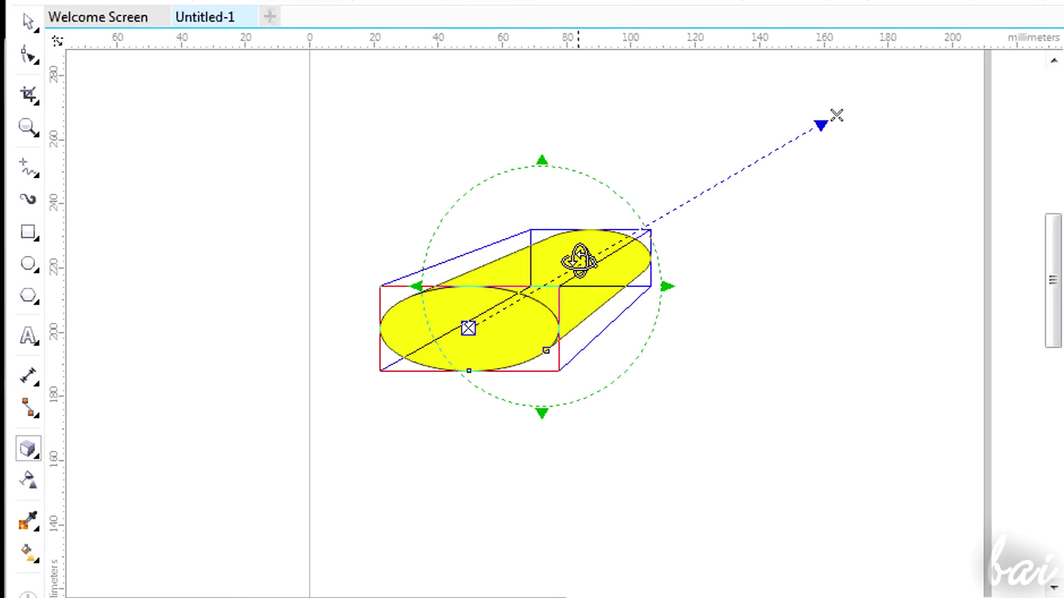
{"action": "left_click_drag", "start_coordinate": [542, 160], "coordinate": [377, 107]}
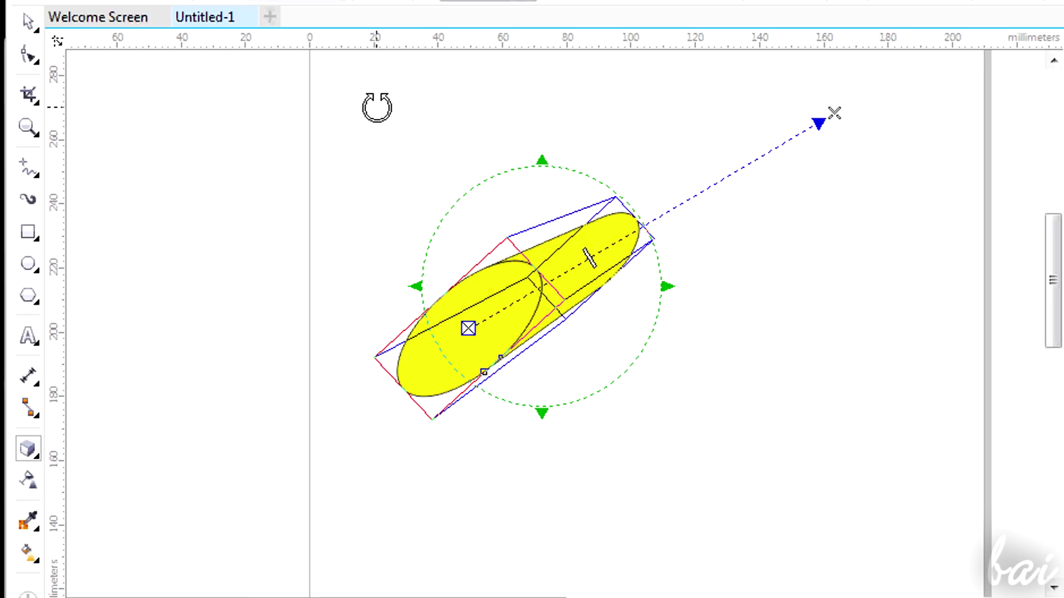
{"action": "left_click_drag", "start_coordinate": [541, 161], "coordinate": [612, 168]}
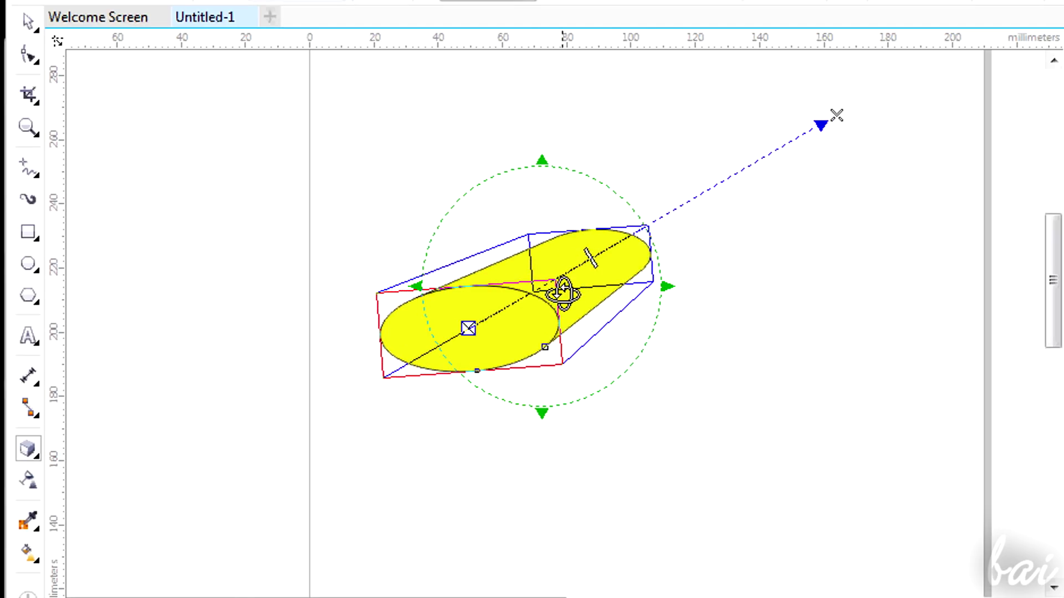
{"action": "left_click_drag", "start_coordinate": [565, 290], "coordinate": [628, 306]}
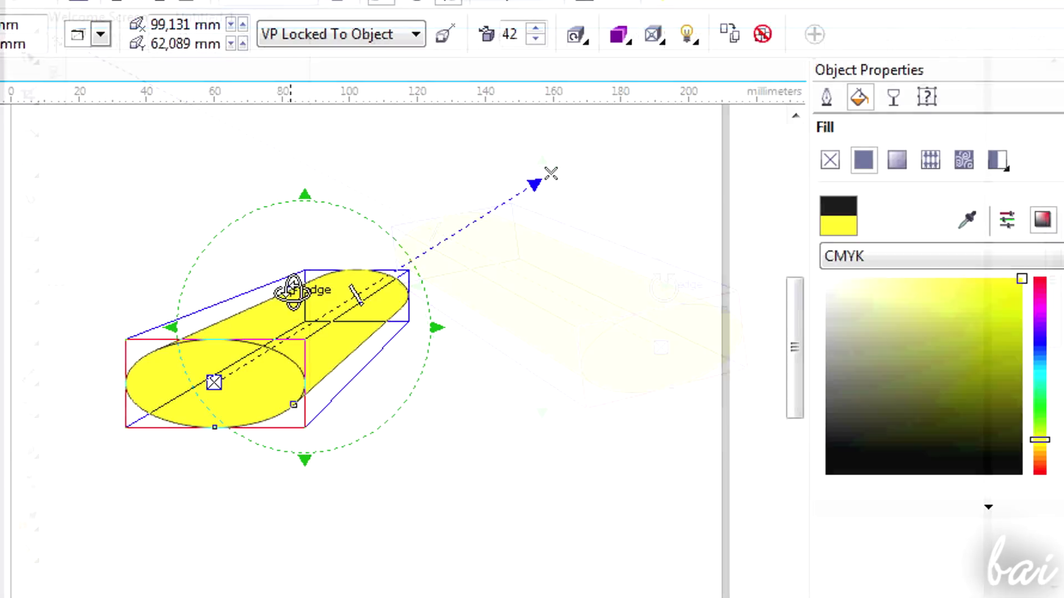
{"action": "left_click", "coordinate": [293, 314]}
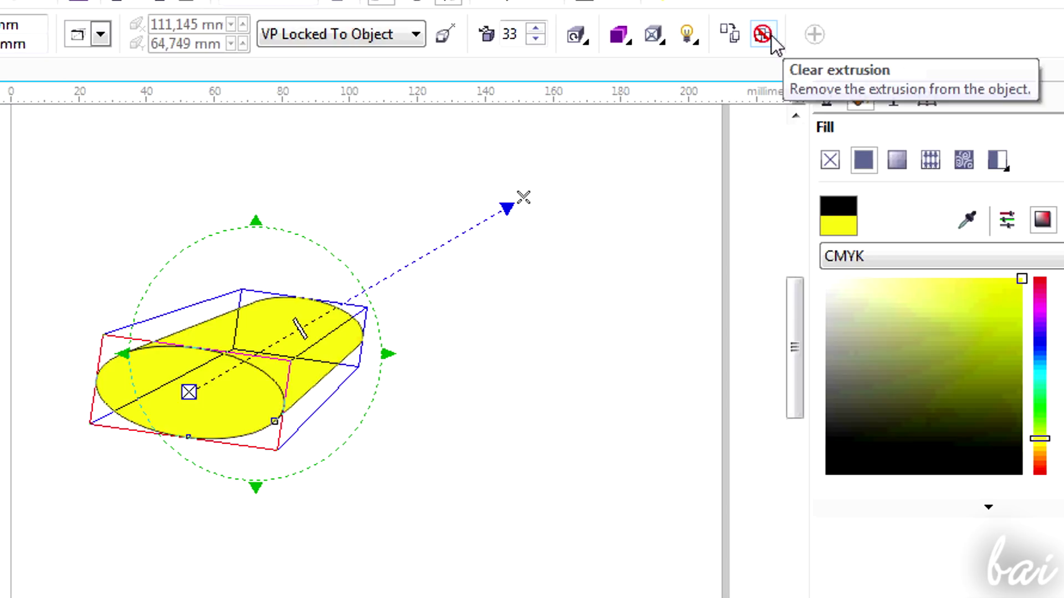
Step: Give the cylinder a gradient fill running from dark blue to red
{"action": "left_click", "coordinate": [770, 36]}
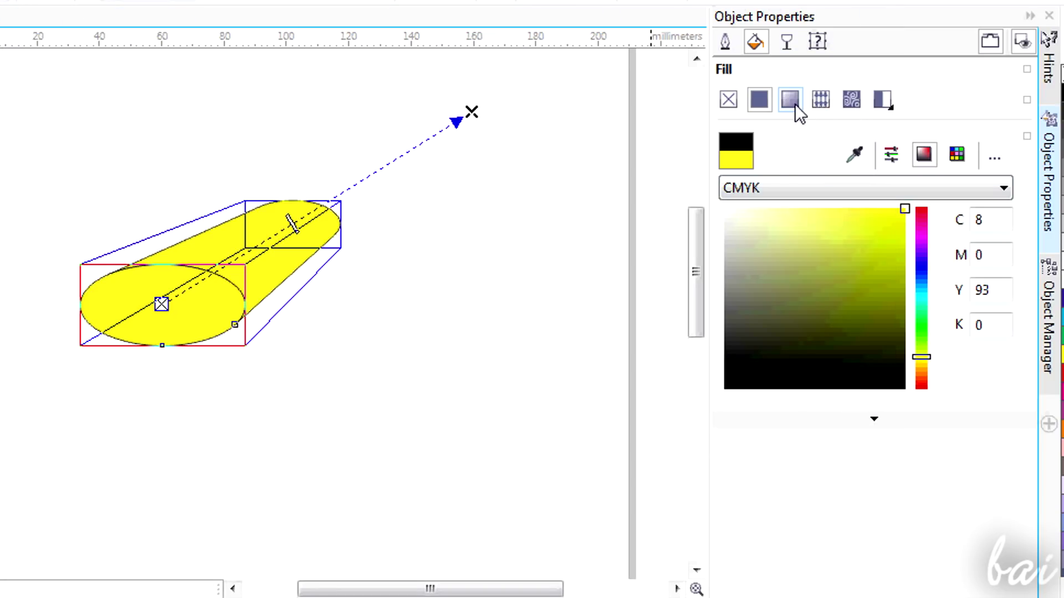
{"action": "left_click", "coordinate": [794, 104]}
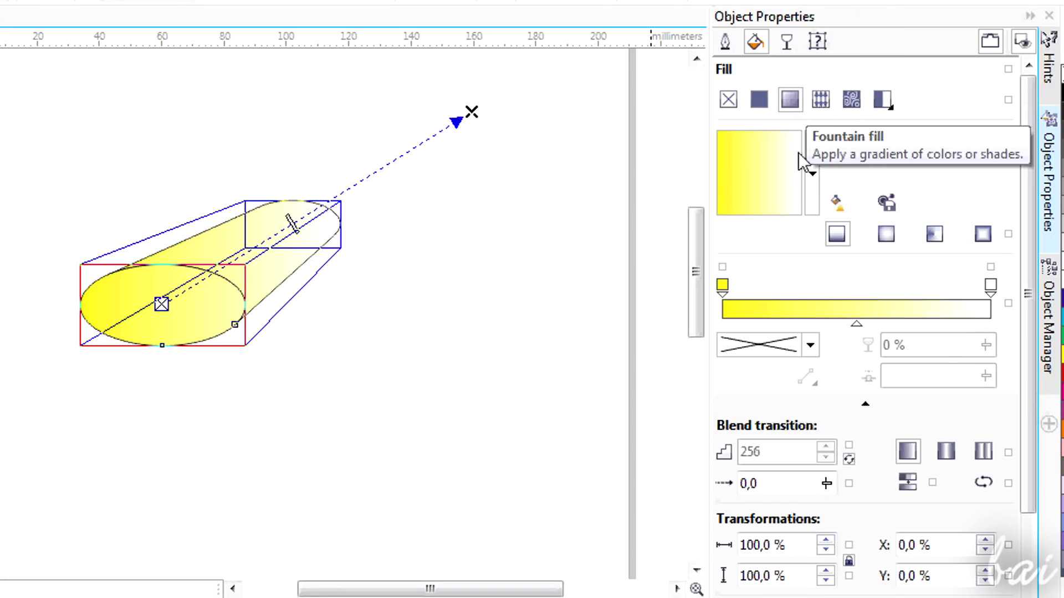
{"action": "scroll", "coordinate": [813, 217], "scroll_direction": "down", "scroll_amount": 1}
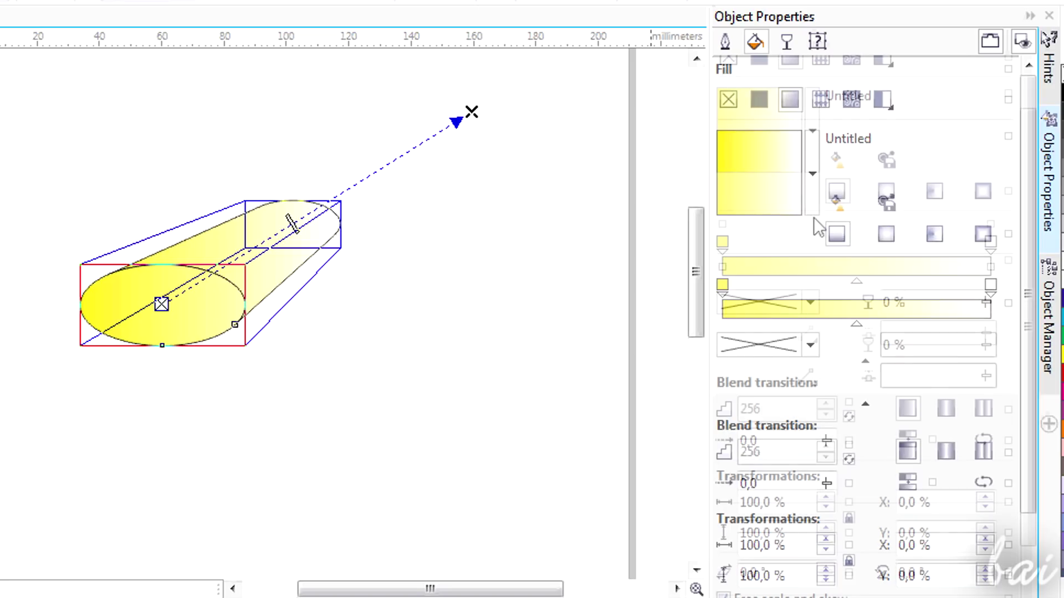
{"action": "left_click", "coordinate": [992, 249]}
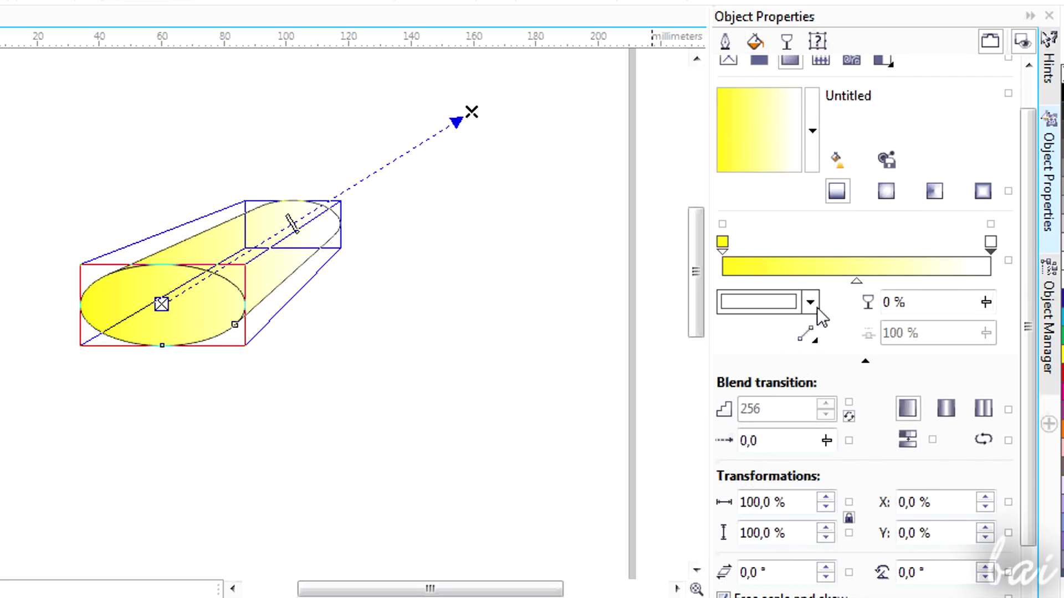
{"action": "left_click", "coordinate": [811, 302]}
{"action": "left_click", "coordinate": [858, 415]}
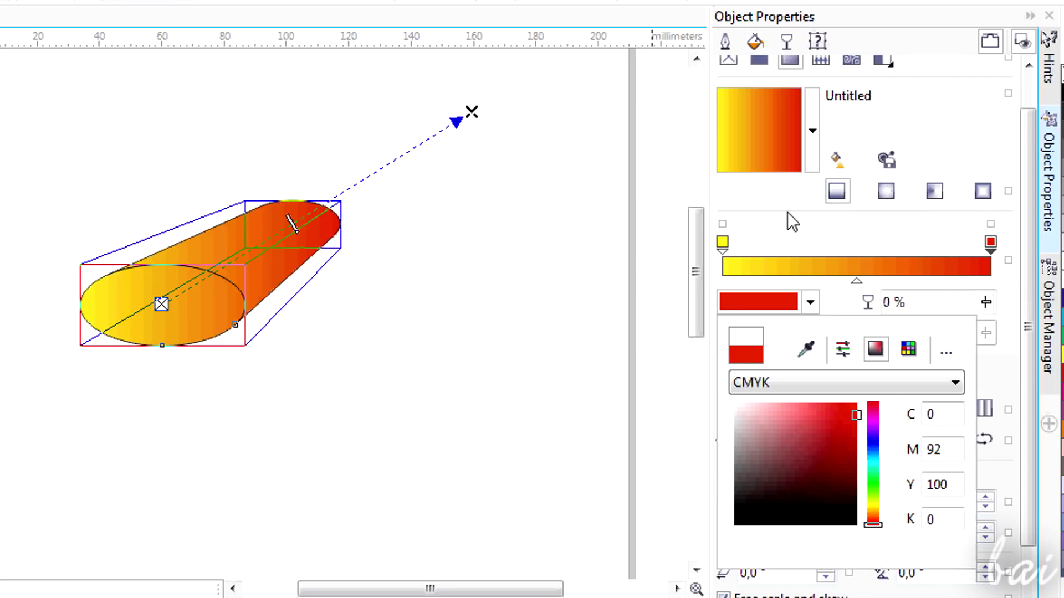
{"action": "left_click", "coordinate": [729, 248]}
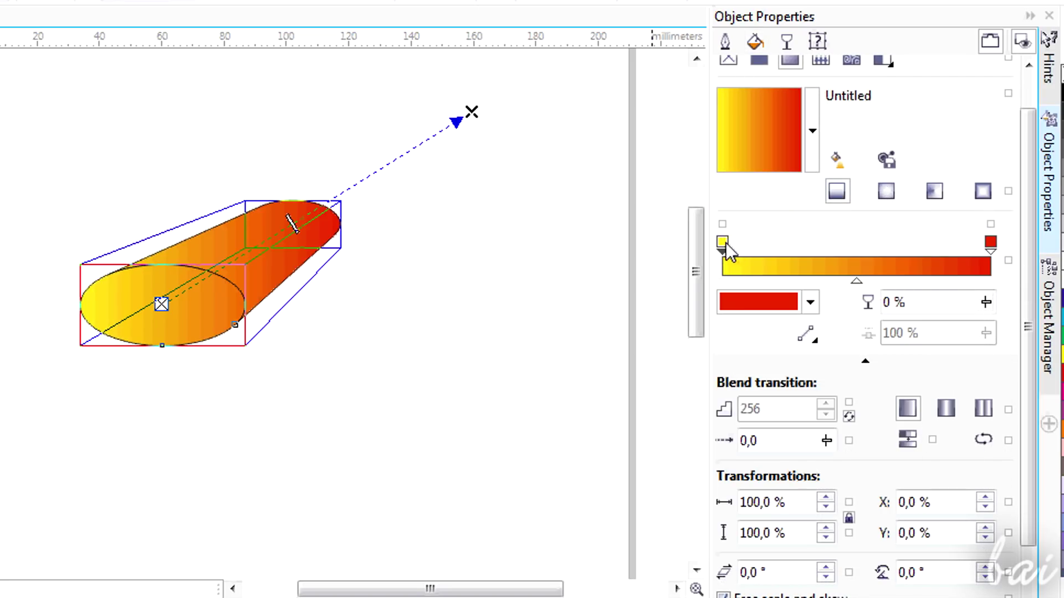
{"action": "left_click", "coordinate": [812, 305]}
{"action": "left_click", "coordinate": [874, 487]}
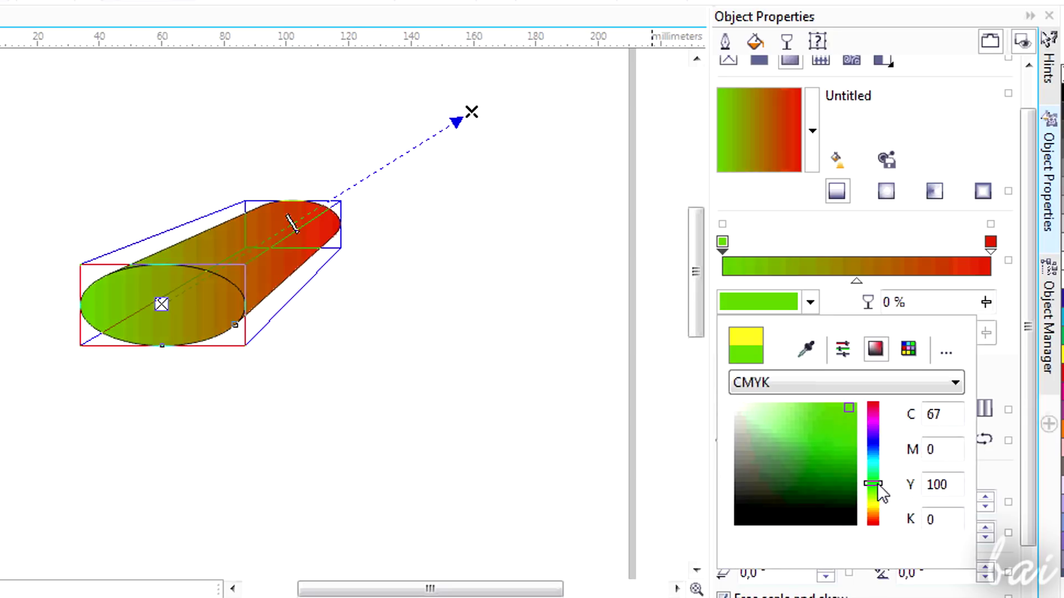
{"action": "left_click", "coordinate": [874, 446]}
Step: Preview radial, conical, rectangular and elliptical gradients, then return to linear
{"action": "left_click", "coordinate": [892, 189]}
{"action": "left_click", "coordinate": [935, 191]}
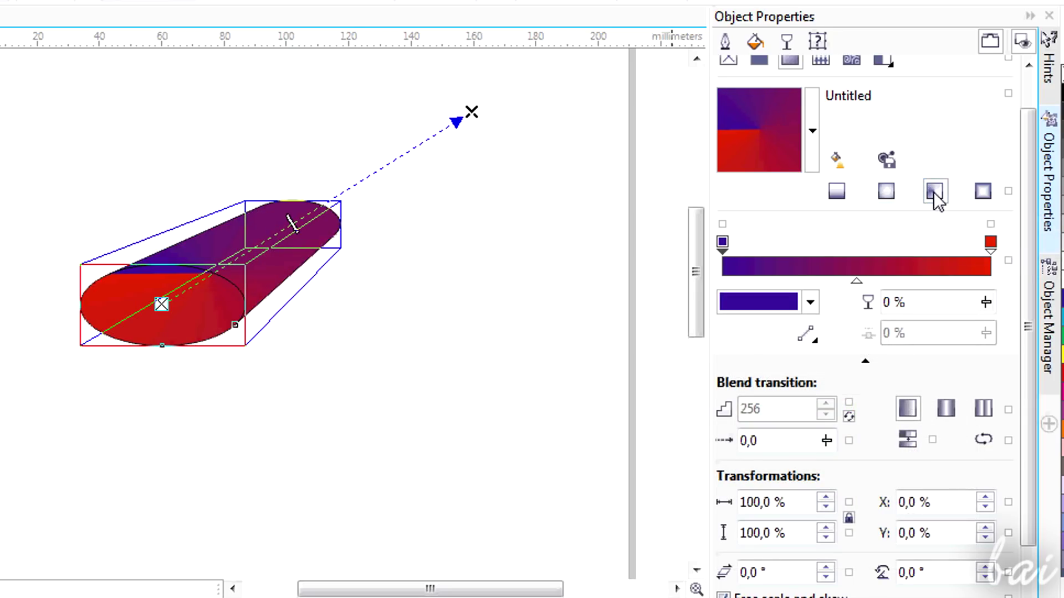
{"action": "left_click", "coordinate": [983, 194]}
{"action": "left_click", "coordinate": [885, 194]}
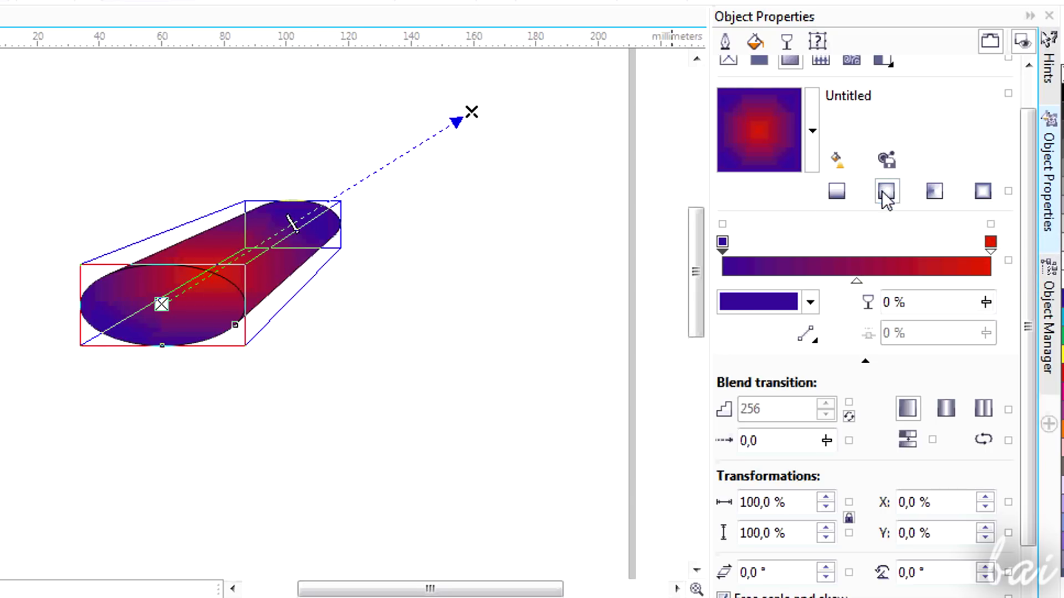
{"action": "left_click", "coordinate": [838, 193]}
Step: Try the Retro Circles vector pattern fill on the cylinder
{"action": "scroll", "coordinate": [831, 104], "scroll_direction": "up", "scroll_amount": 1}
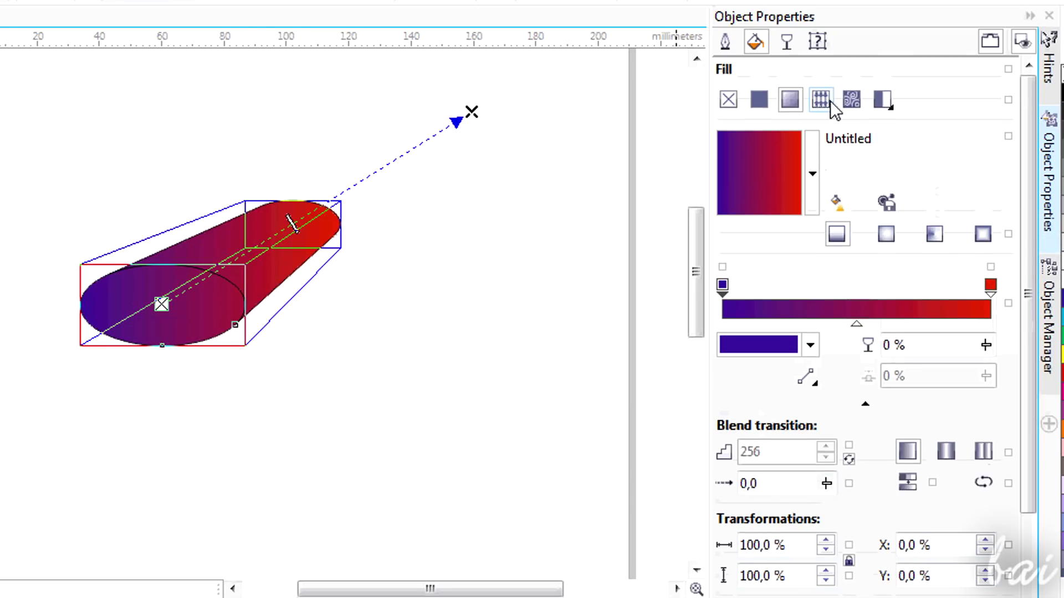
{"action": "left_click", "coordinate": [821, 100]}
{"action": "scroll", "coordinate": [67, 366], "scroll_direction": "up", "scroll_amount": 2}
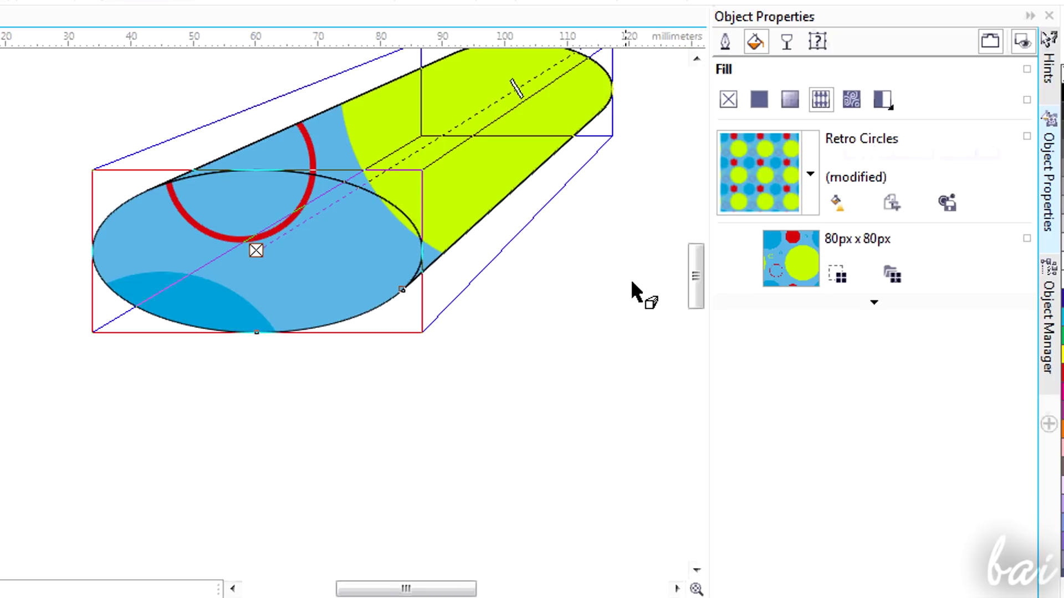
{"action": "mouse_move", "coordinate": [696, 294]}
{"action": "left_mouse_down"}
{"action": "mouse_move", "coordinate": [694, 263]}
{"action": "mouse_move", "coordinate": [689, 283]}
{"action": "left_mouse_up"}
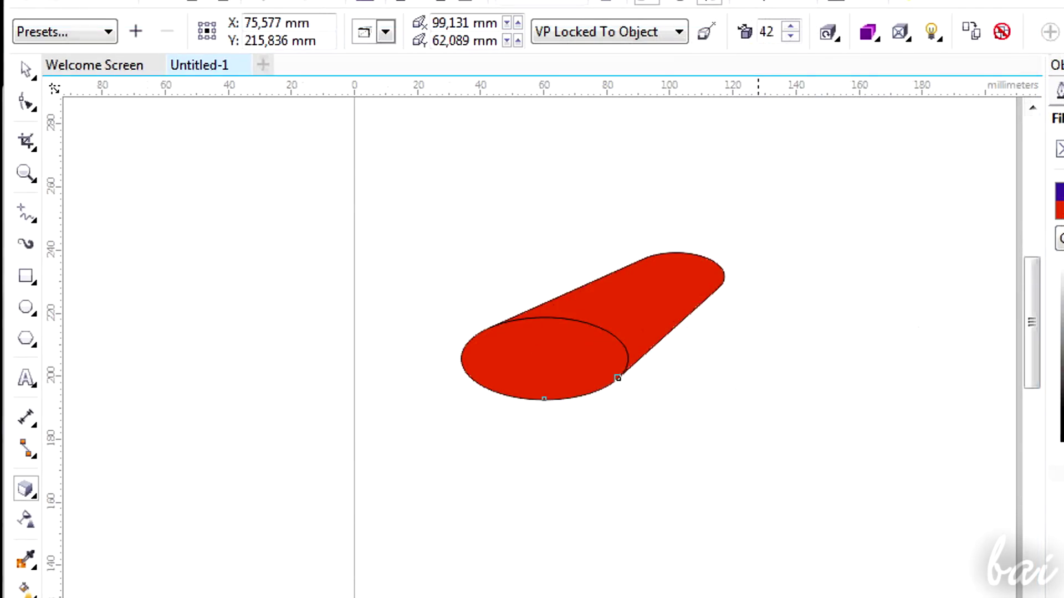
Step: Select the cylinder's extrusion and apply a preset from the property bar's Presets list
{"action": "left_click", "coordinate": [676, 277]}
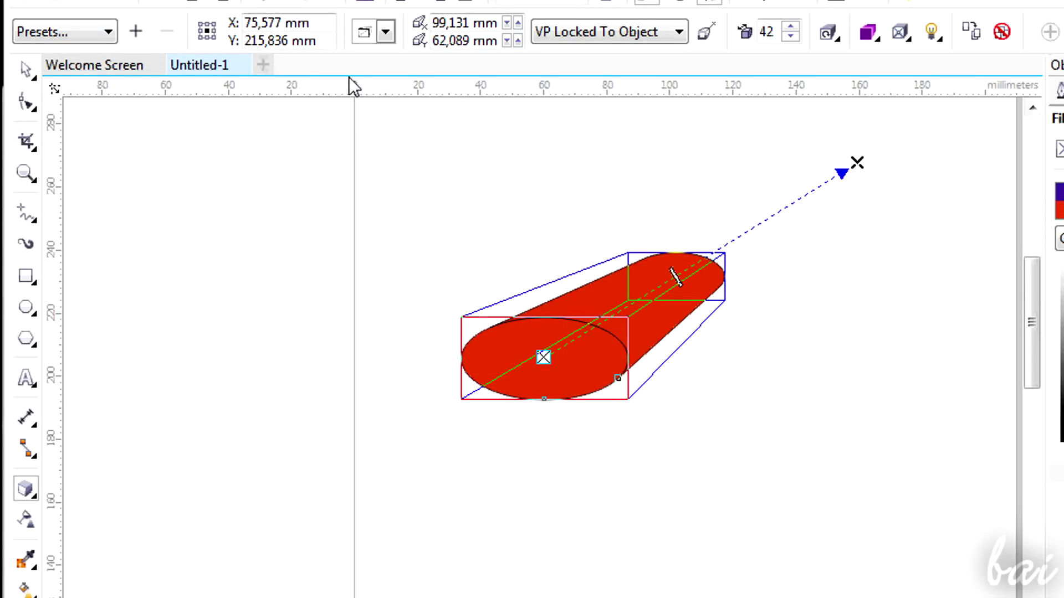
{"action": "left_click", "coordinate": [97, 32]}
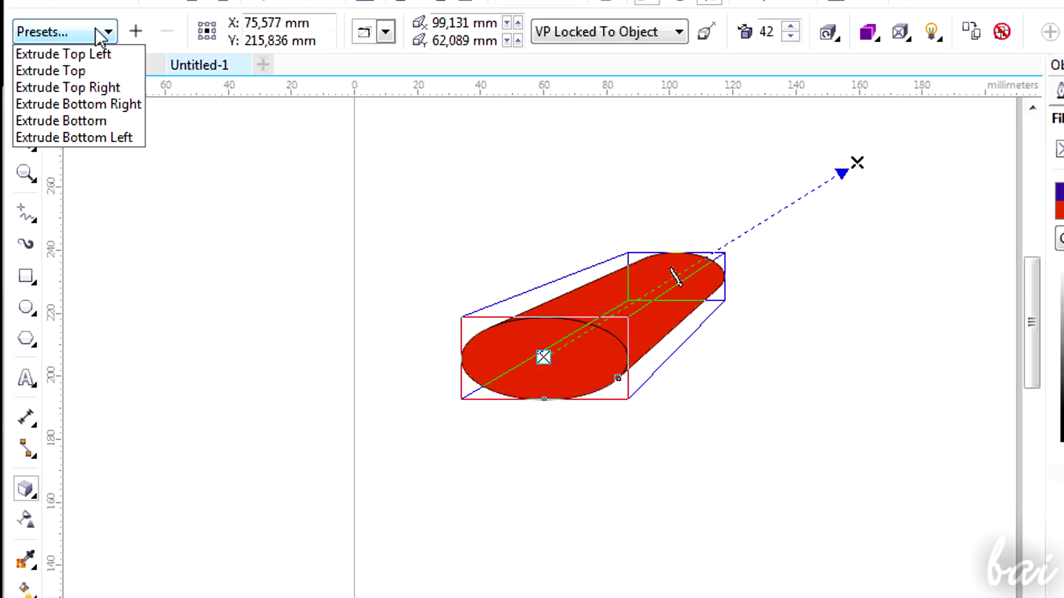
{"action": "left_click", "coordinate": [108, 87]}
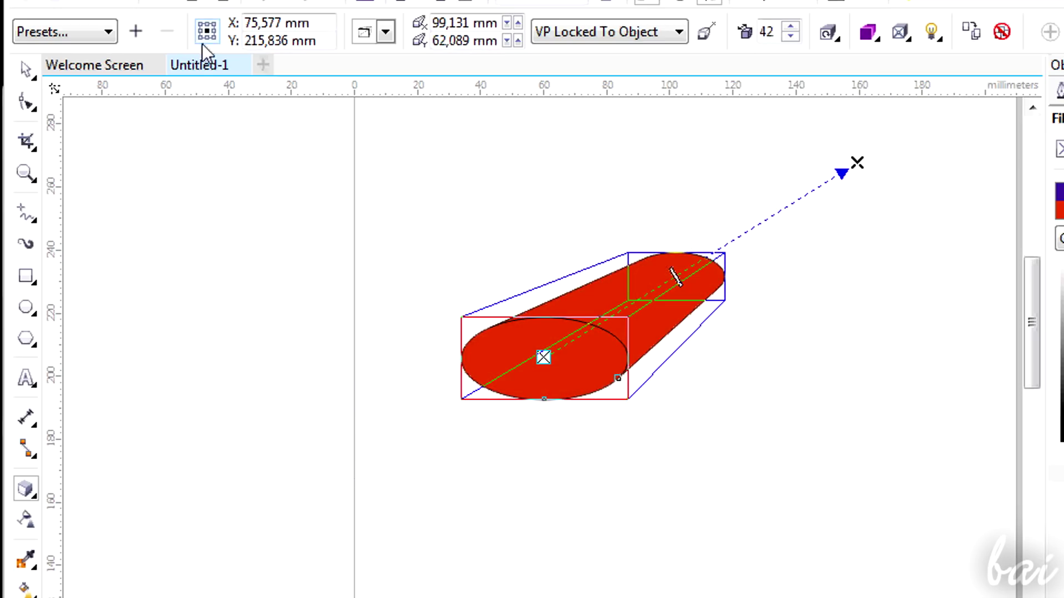
Step: Try several extrusion types, settling on the third type in the grid
{"action": "left_click", "coordinate": [383, 33]}
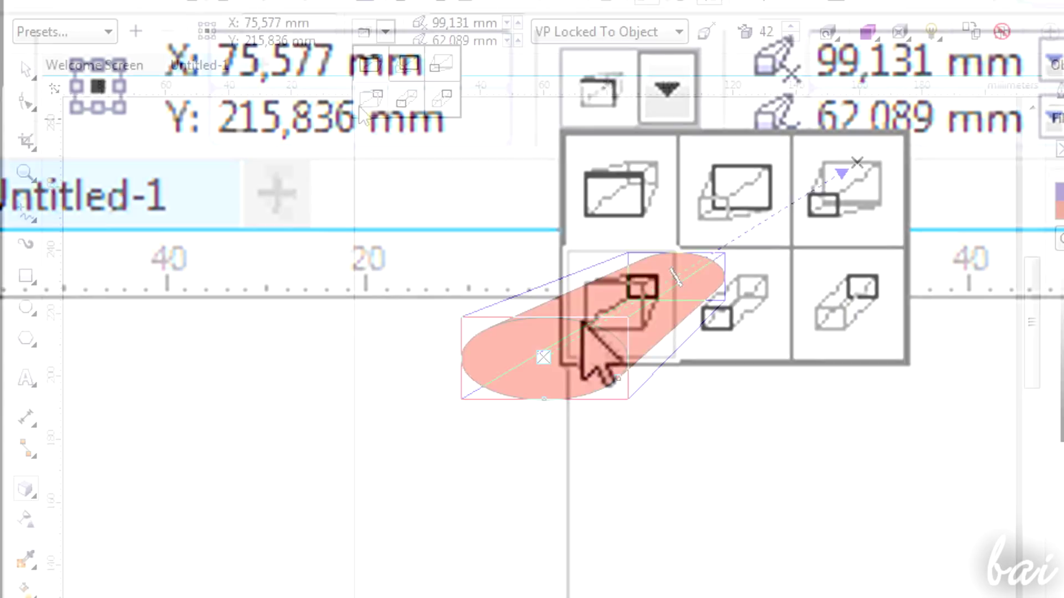
{"action": "left_click", "coordinate": [408, 62]}
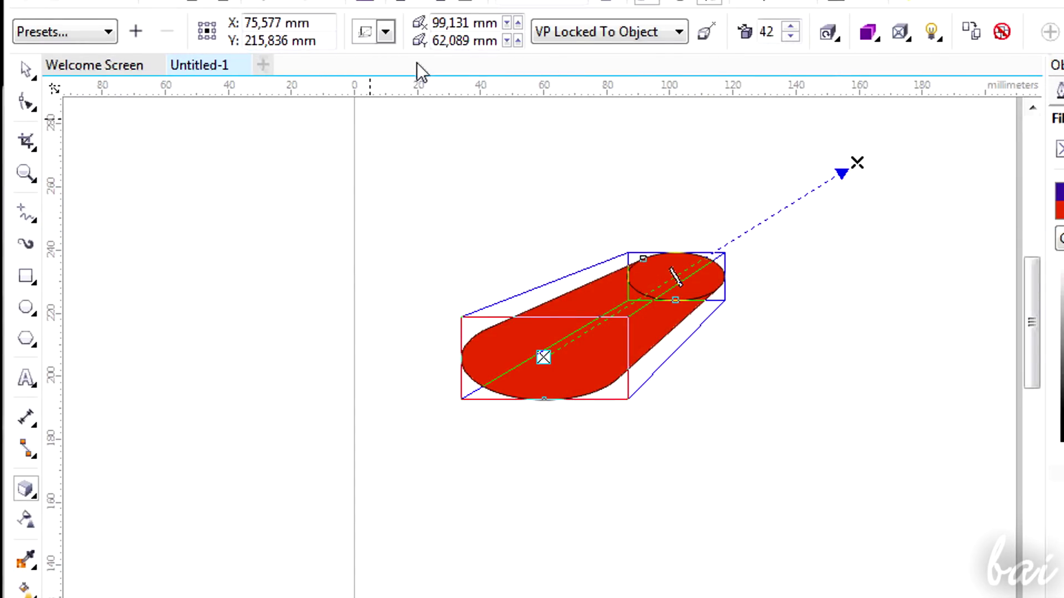
{"action": "scroll", "coordinate": [798, 282], "scroll_direction": "up", "scroll_amount": 2}
{"action": "left_click", "coordinate": [386, 32]}
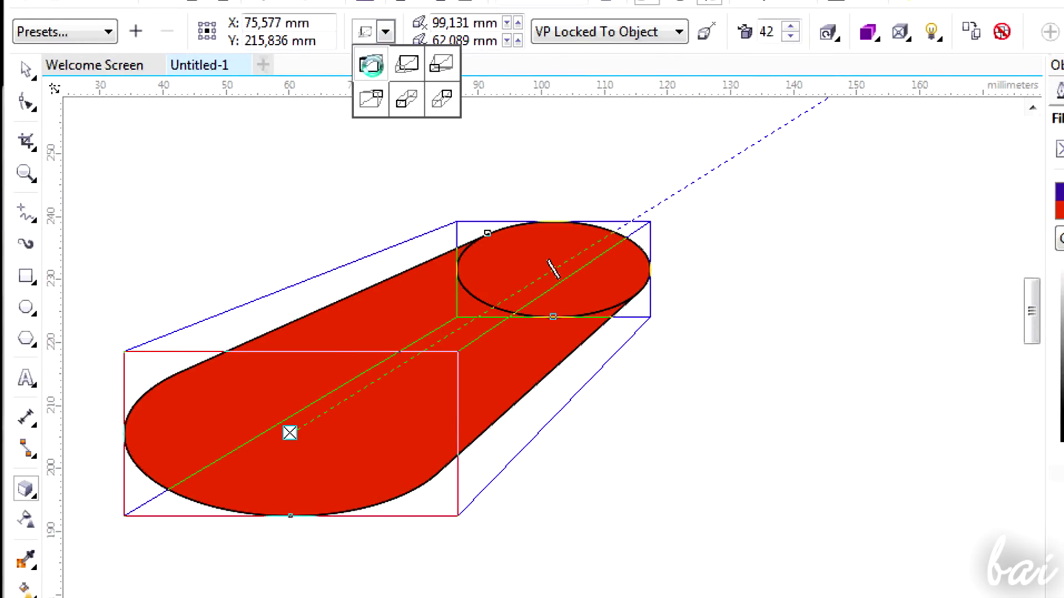
{"action": "left_click", "coordinate": [371, 65]}
{"action": "left_click", "coordinate": [388, 35]}
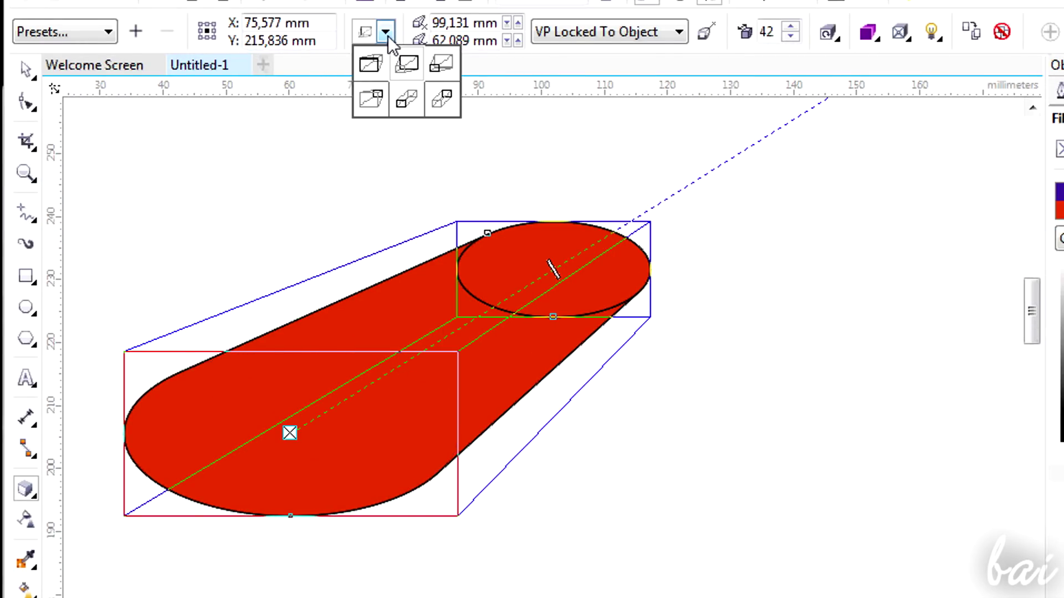
{"action": "left_click", "coordinate": [455, 69]}
{"action": "scroll", "coordinate": [420, 165], "scroll_direction": "down", "scroll_amount": 2}
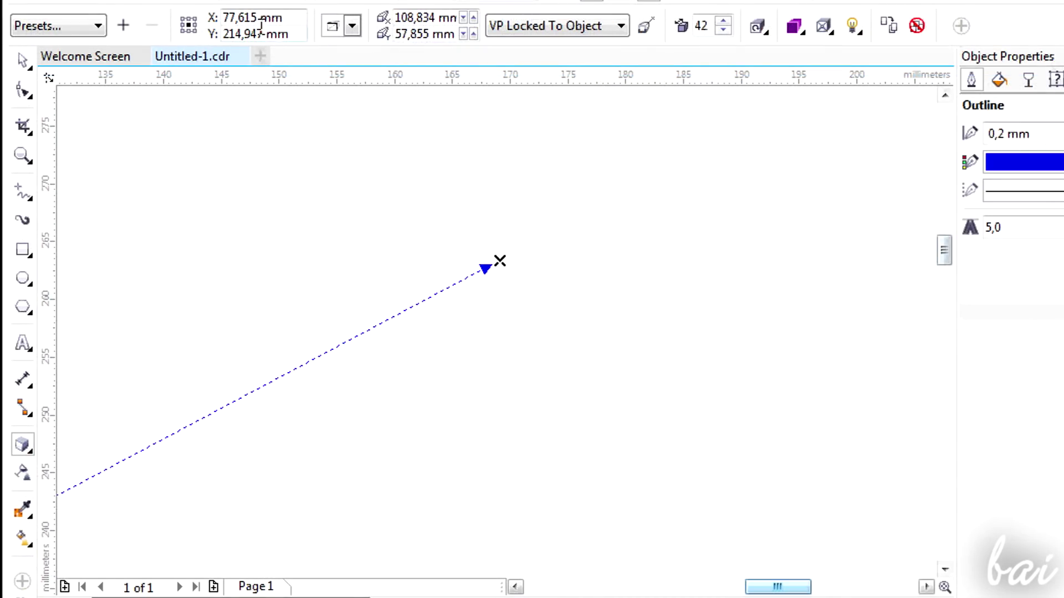
Step: Nudge the vanishing point to 112,834 × 58,855 mm and raise the extrusion depth to 47
{"action": "left_click", "coordinate": [474, 18]}
{"action": "left_click", "coordinate": [474, 17]}
{"action": "left_click", "coordinate": [474, 17]}
{"action": "left_click", "coordinate": [474, 17]}
{"action": "left_click", "coordinate": [474, 17]}
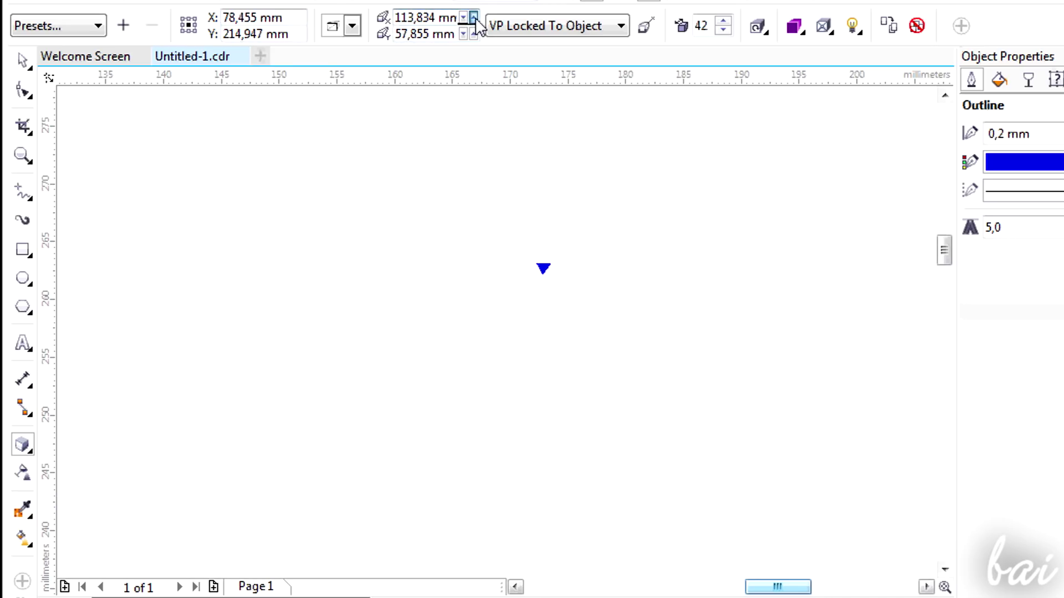
{"action": "left_click", "coordinate": [474, 18]}
{"action": "left_click", "coordinate": [474, 17]}
{"action": "left_click", "coordinate": [474, 17]}
{"action": "left_click", "coordinate": [473, 17]}
{"action": "left_click", "coordinate": [463, 18]}
{"action": "left_click", "coordinate": [463, 17]}
{"action": "left_click", "coordinate": [463, 17]}
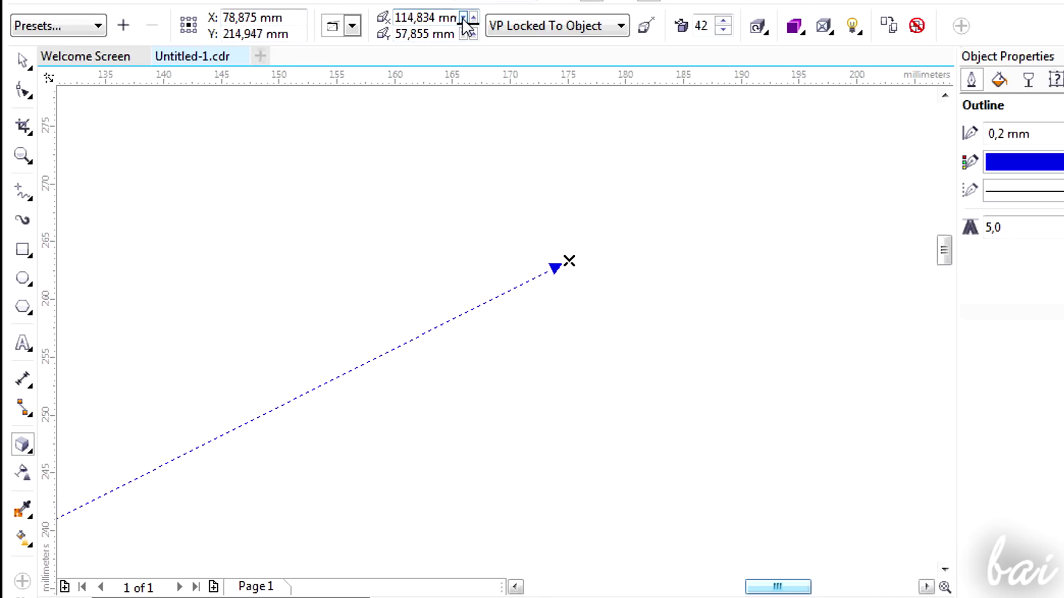
{"action": "left_click", "coordinate": [463, 17]}
{"action": "left_click", "coordinate": [464, 17]}
{"action": "left_click", "coordinate": [474, 34]}
{"action": "left_click", "coordinate": [474, 34]}
{"action": "left_click", "coordinate": [474, 34]}
{"action": "left_click", "coordinate": [474, 34]}
{"action": "left_click", "coordinate": [474, 33]}
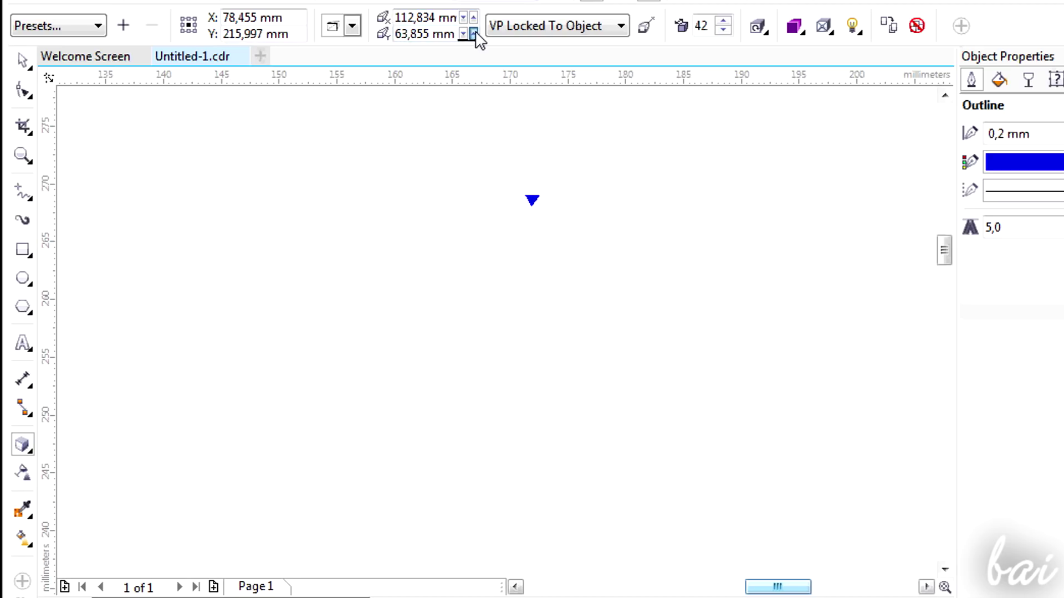
{"action": "left_click", "coordinate": [474, 33]}
{"action": "left_click", "coordinate": [474, 33]}
{"action": "left_click", "coordinate": [463, 34]}
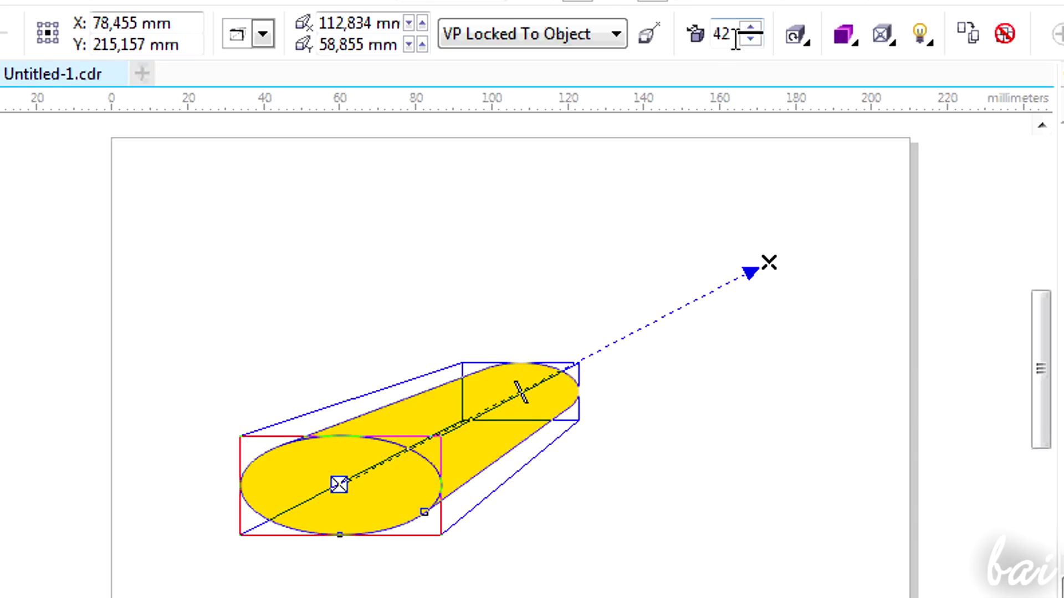
{"action": "left_click", "coordinate": [751, 29]}
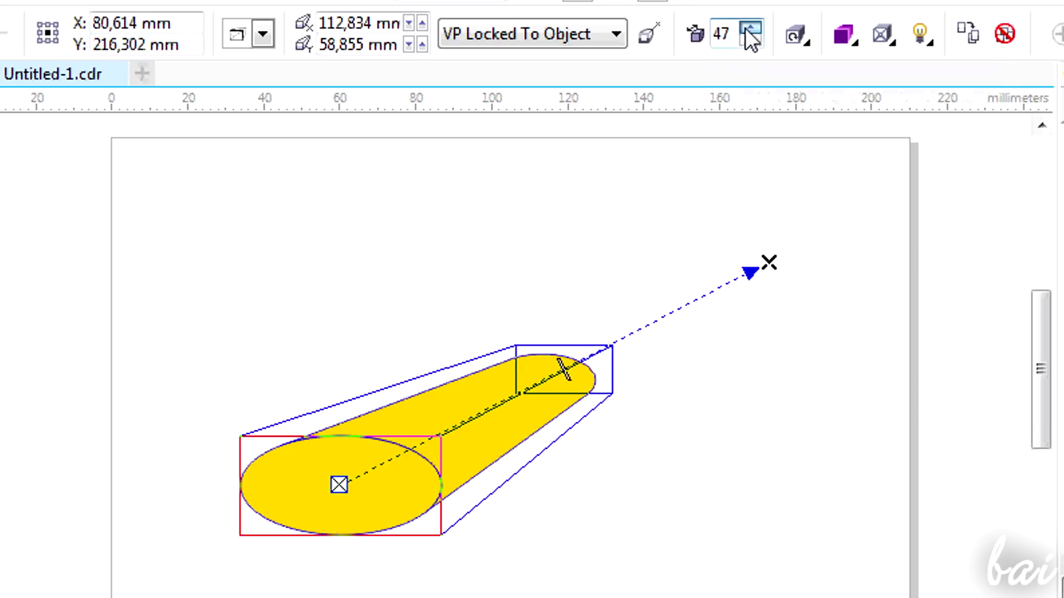
{"action": "left_click", "coordinate": [749, 30]}
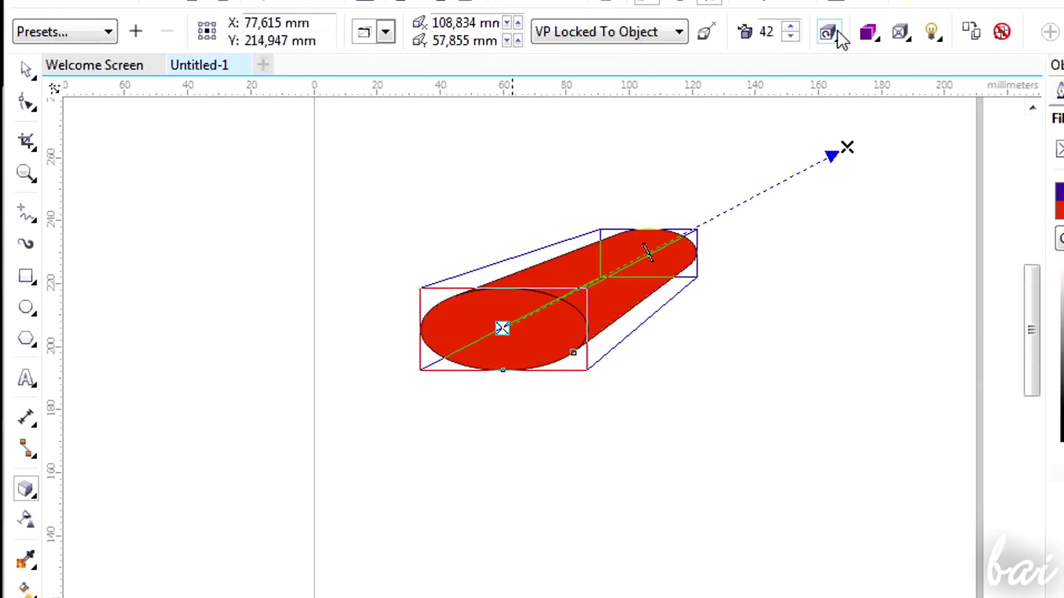
Step: Turn the extrusion with the 3D rotation disc, then reset it to its original orientation
{"action": "left_click", "coordinate": [837, 33]}
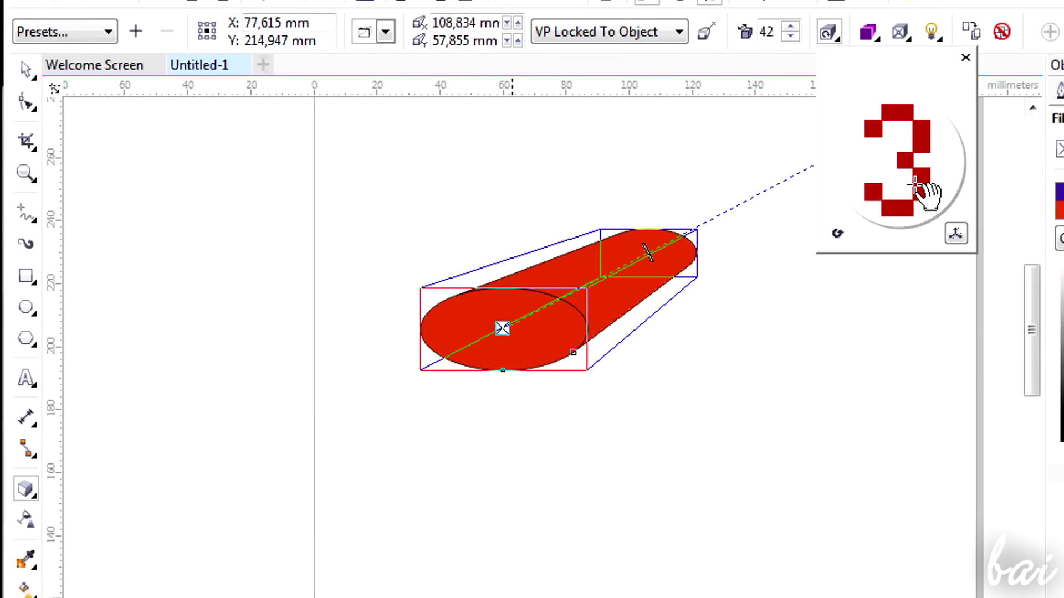
{"action": "mouse_move", "coordinate": [909, 154]}
{"action": "left_mouse_down"}
{"action": "mouse_move", "coordinate": [898, 157]}
{"action": "mouse_move", "coordinate": [916, 175]}
{"action": "mouse_move", "coordinate": [903, 177]}
{"action": "mouse_move", "coordinate": [909, 166]}
{"action": "left_mouse_up"}
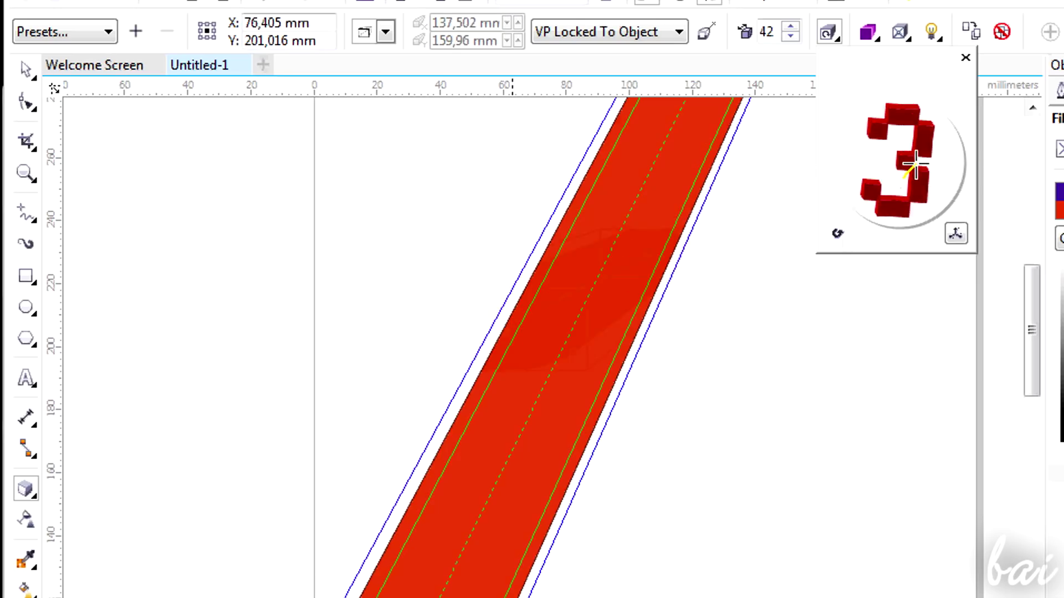
{"action": "left_click", "coordinate": [838, 234]}
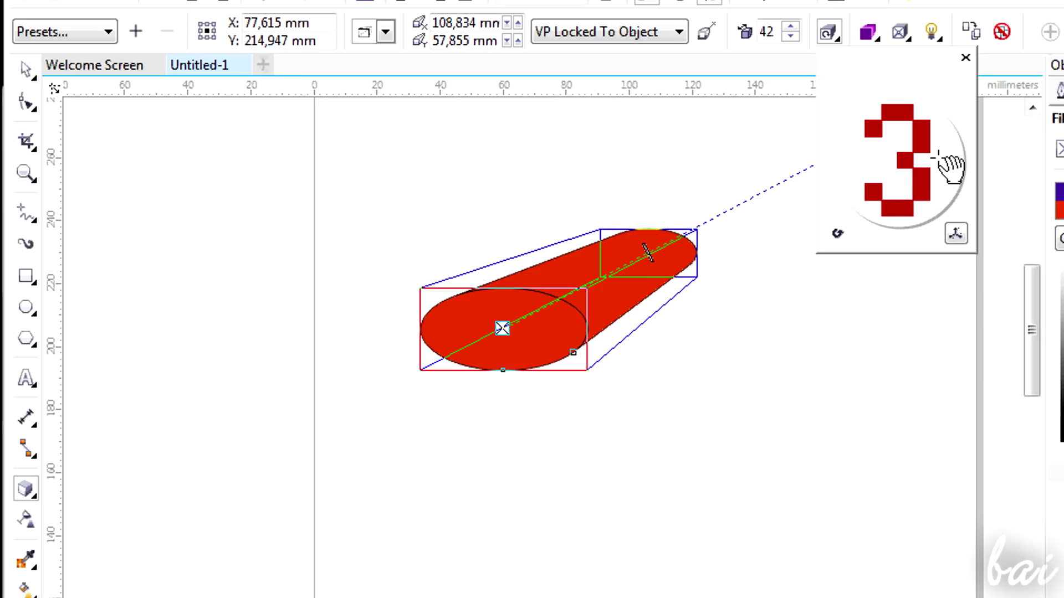
{"action": "left_click_drag", "start_coordinate": [949, 166], "coordinate": [926, 161]}
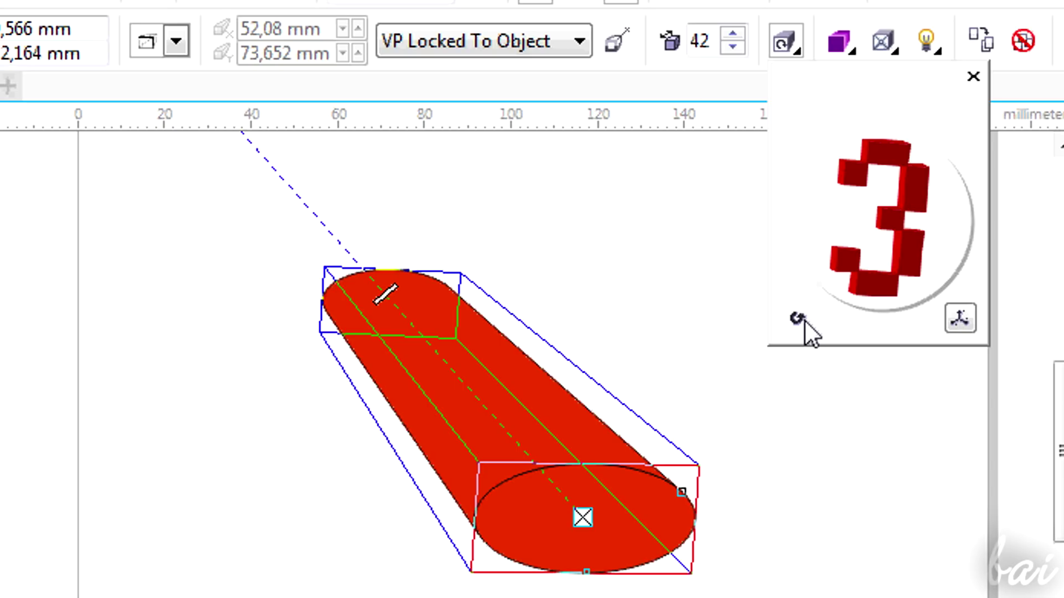
{"action": "left_click", "coordinate": [804, 319]}
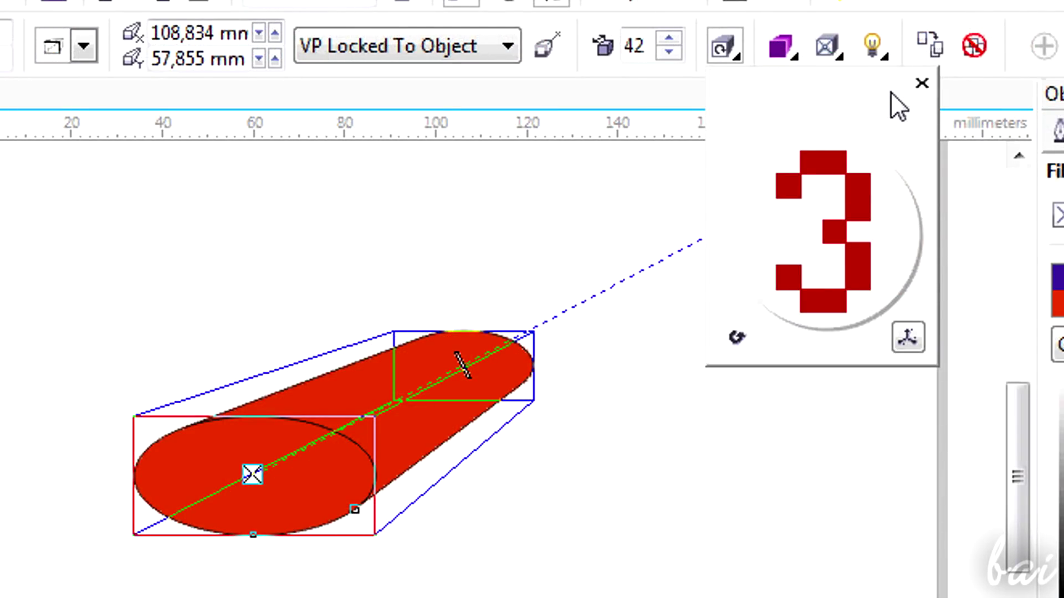
Step: Colour the cylinder's extruded sides with solid blue via Extrusion Color
{"action": "left_click", "coordinate": [925, 82]}
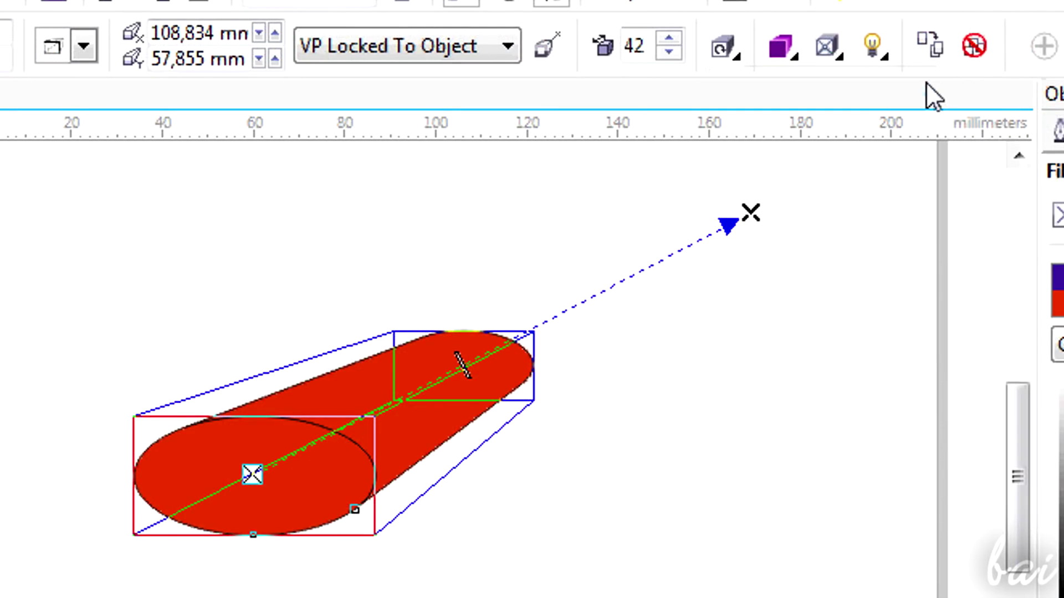
{"action": "left_click", "coordinate": [781, 58]}
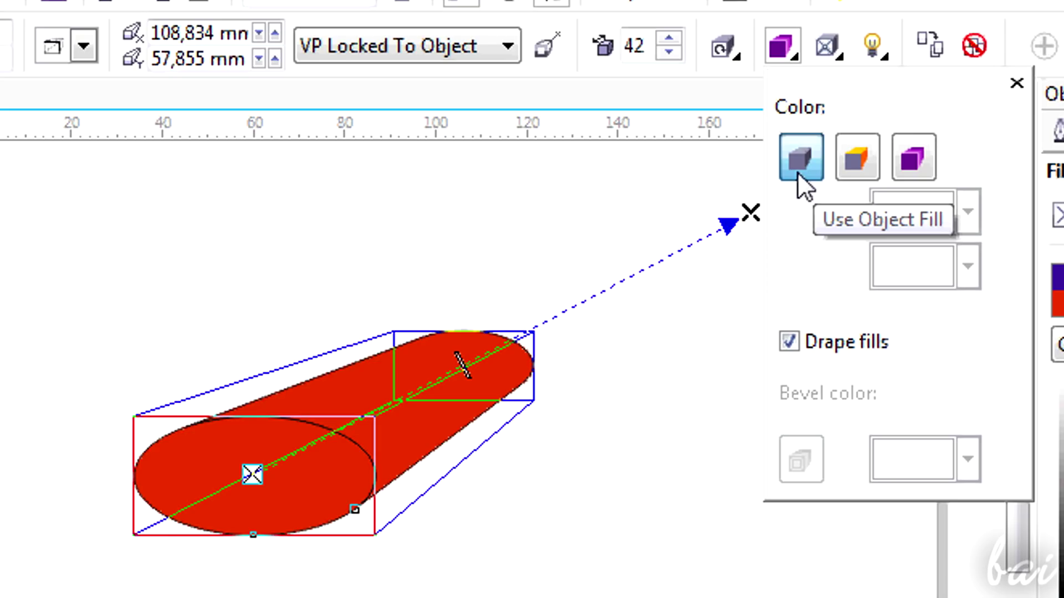
{"action": "left_click", "coordinate": [863, 152]}
{"action": "left_click", "coordinate": [863, 152]}
{"action": "left_click", "coordinate": [967, 214]}
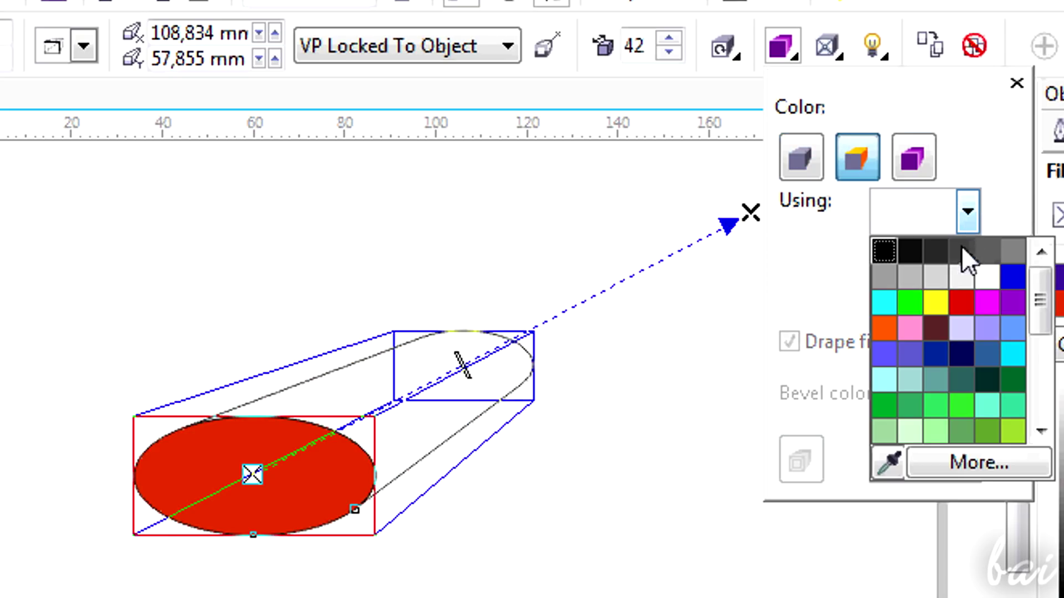
{"action": "left_click", "coordinate": [1007, 276]}
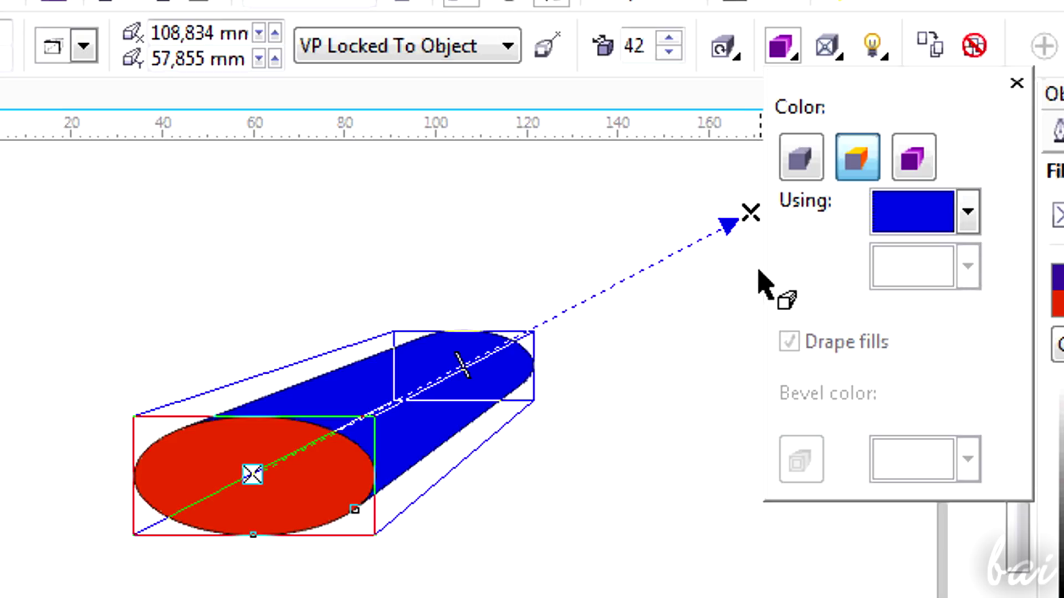
Step: Switch the extrusion to Use Color Shading with the From colour set to red
{"action": "left_click", "coordinate": [924, 165]}
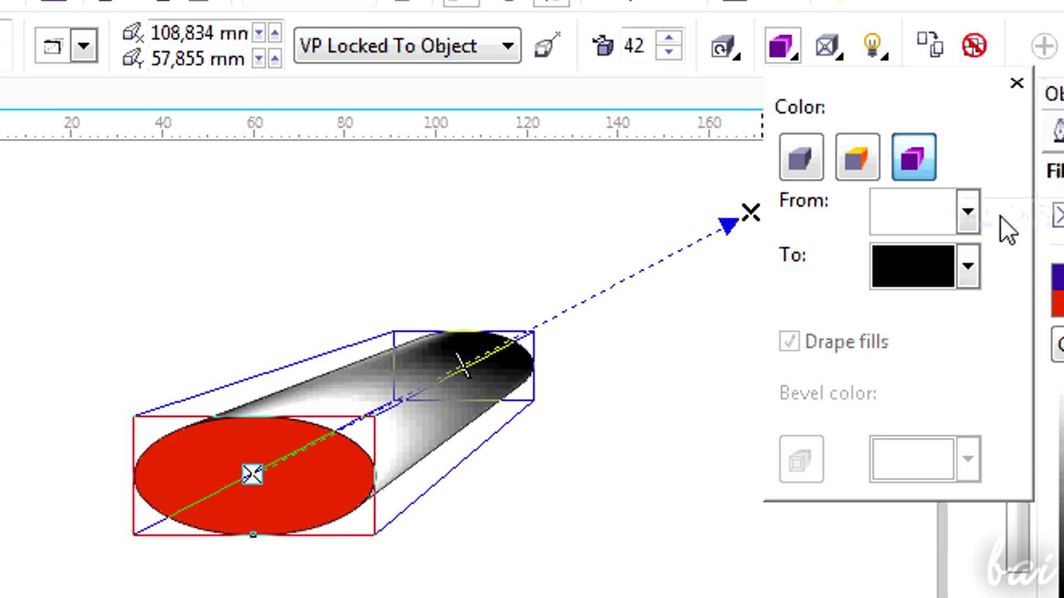
{"action": "left_click", "coordinate": [967, 217]}
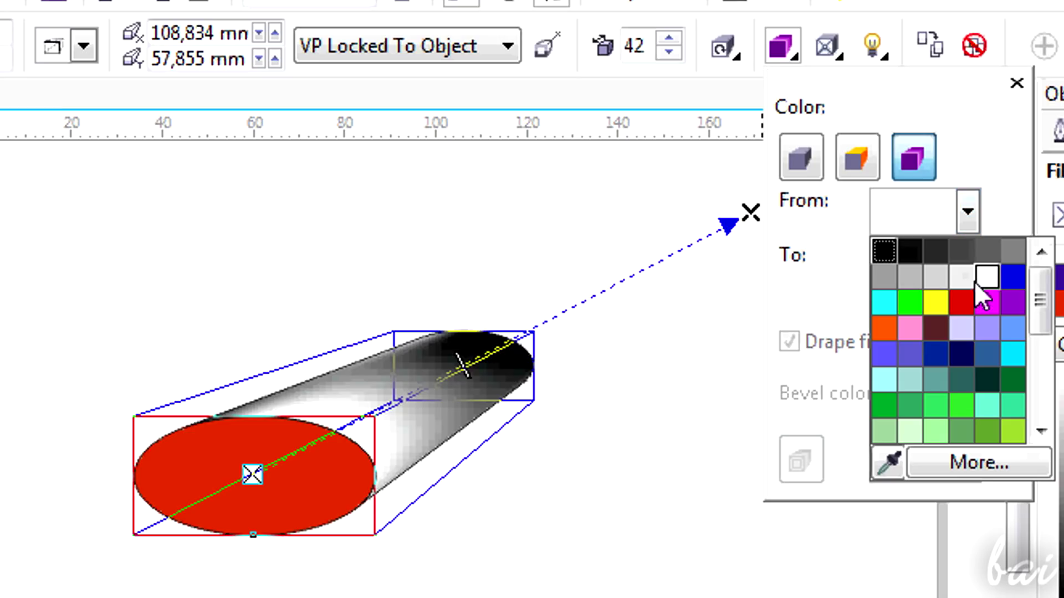
{"action": "left_click", "coordinate": [964, 301]}
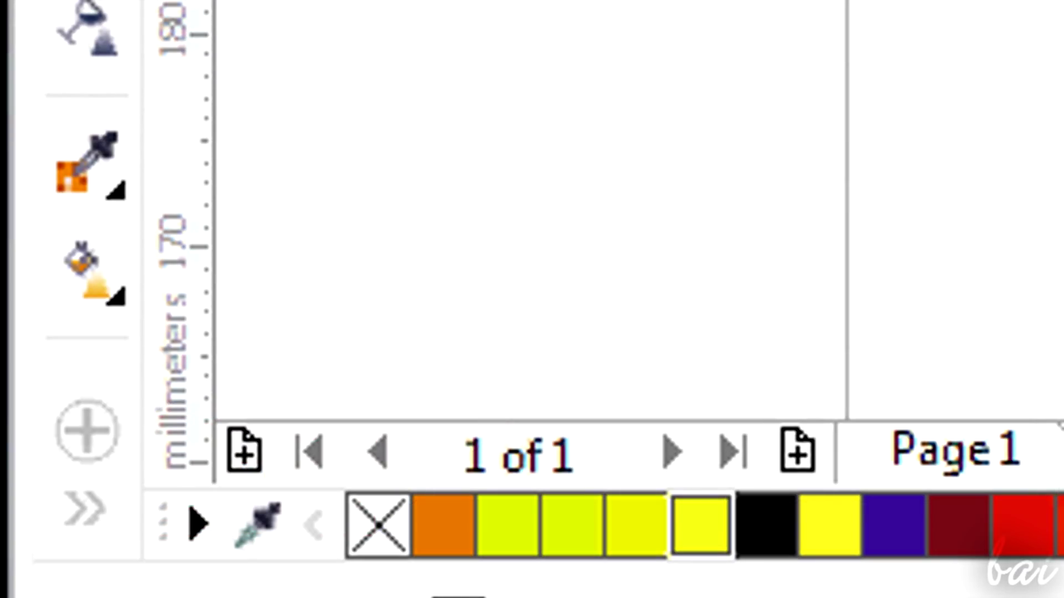
Step: Sample red from the cylinder's side with the Color Eyedropper and apply it to the ellipse's fill and outline
{"action": "left_click", "coordinate": [96, 191]}
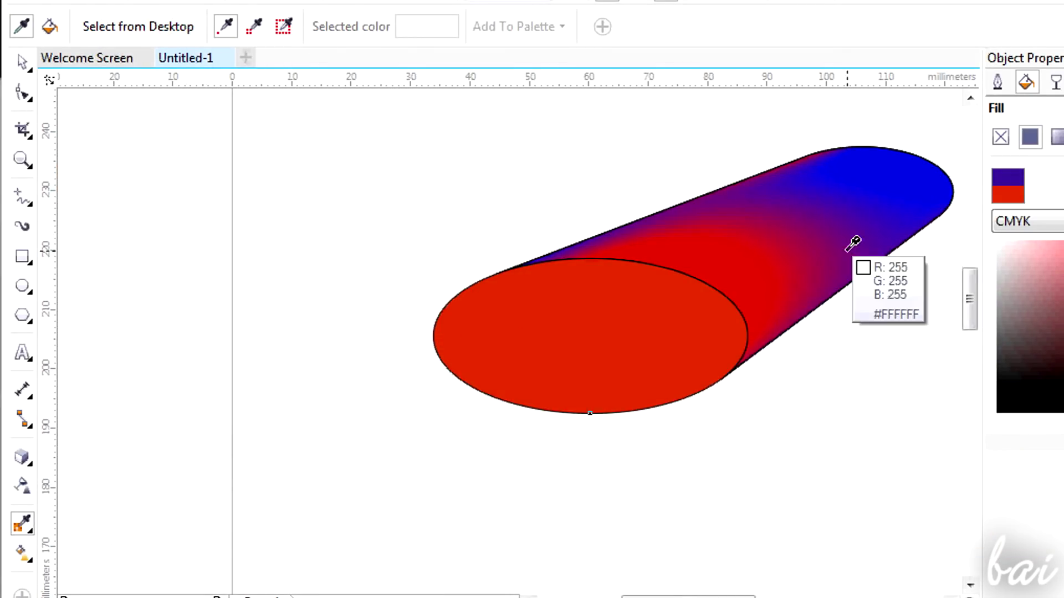
{"action": "left_click", "coordinate": [714, 255]}
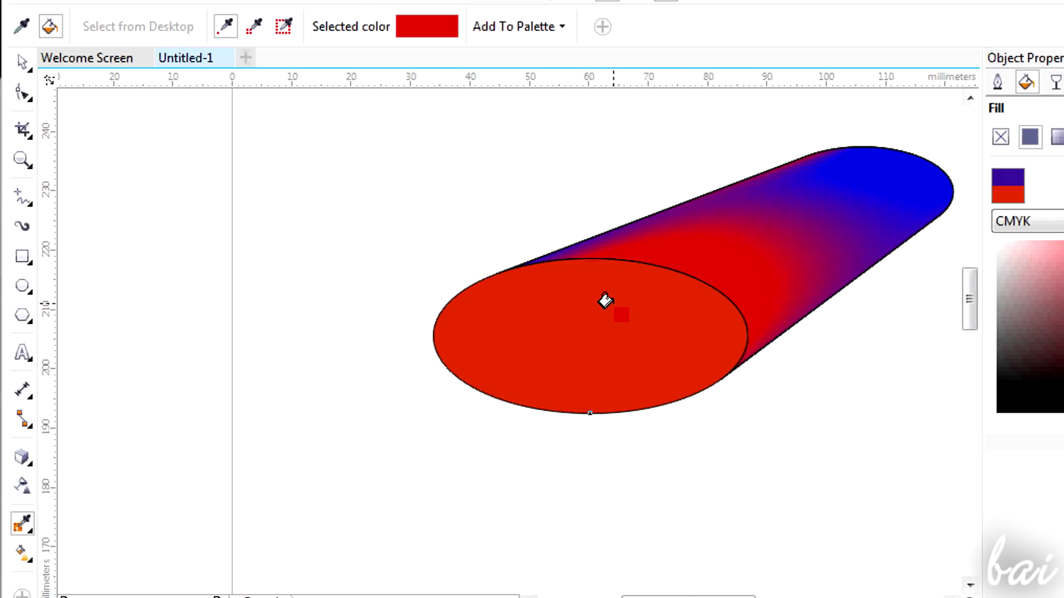
{"action": "left_click", "coordinate": [605, 301]}
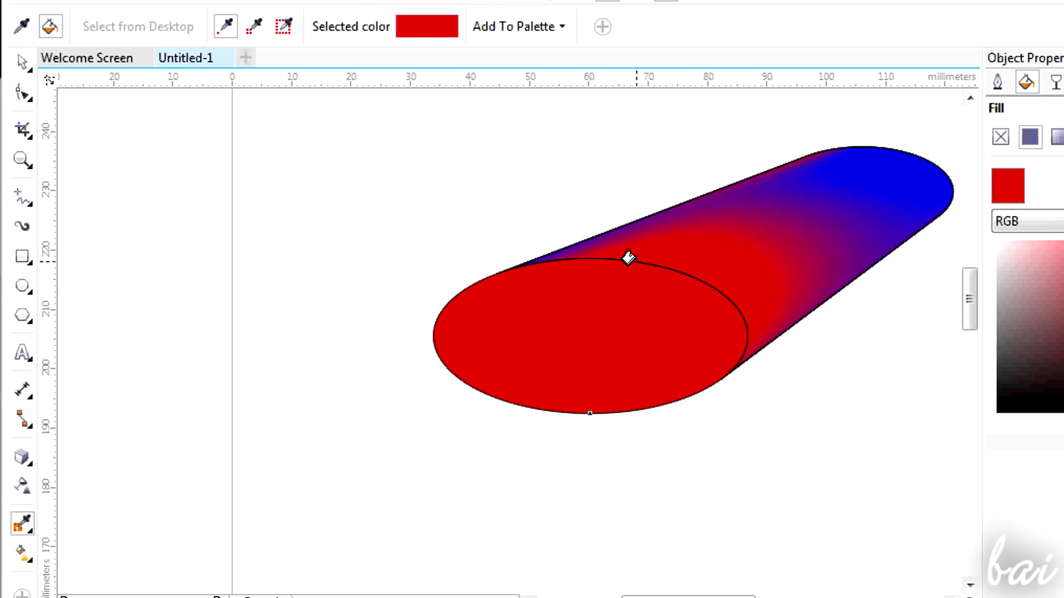
{"action": "scroll", "coordinate": [629, 253], "scroll_direction": "up", "scroll_amount": 2}
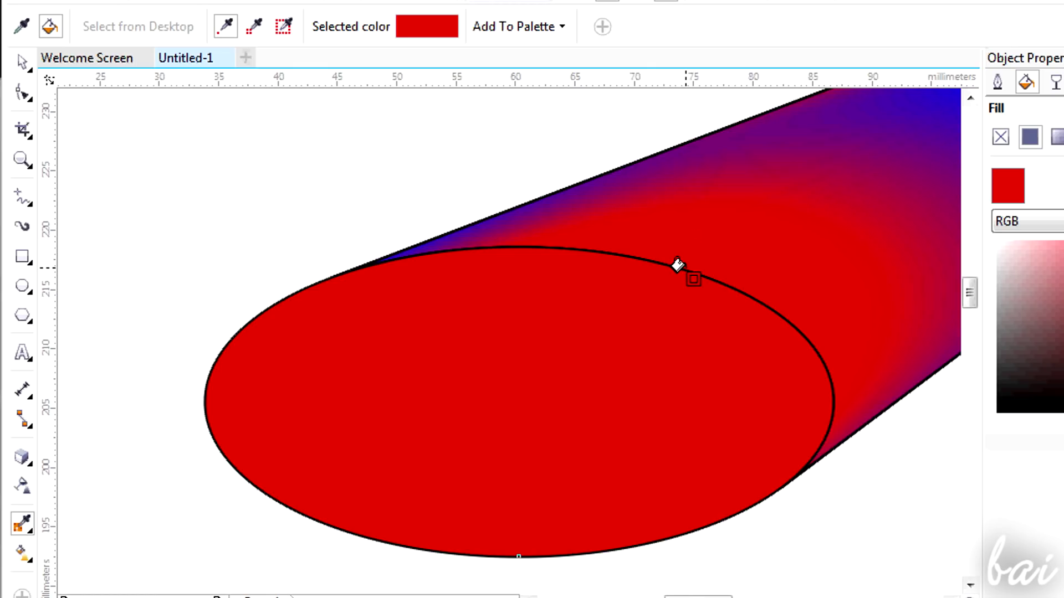
{"action": "left_click", "coordinate": [677, 264]}
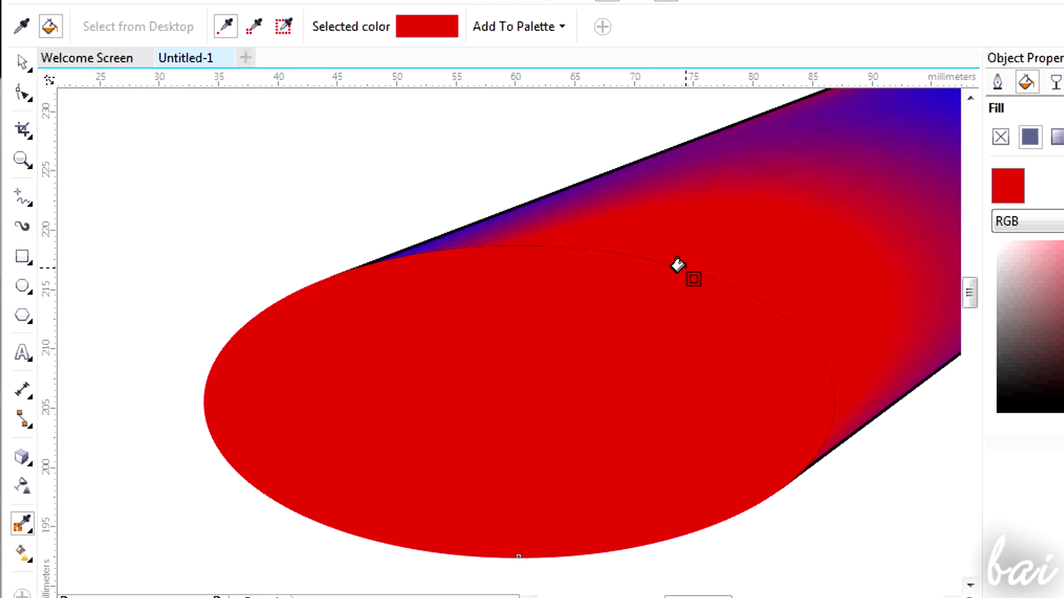
{"action": "scroll", "coordinate": [674, 382], "scroll_direction": "down", "scroll_amount": 2}
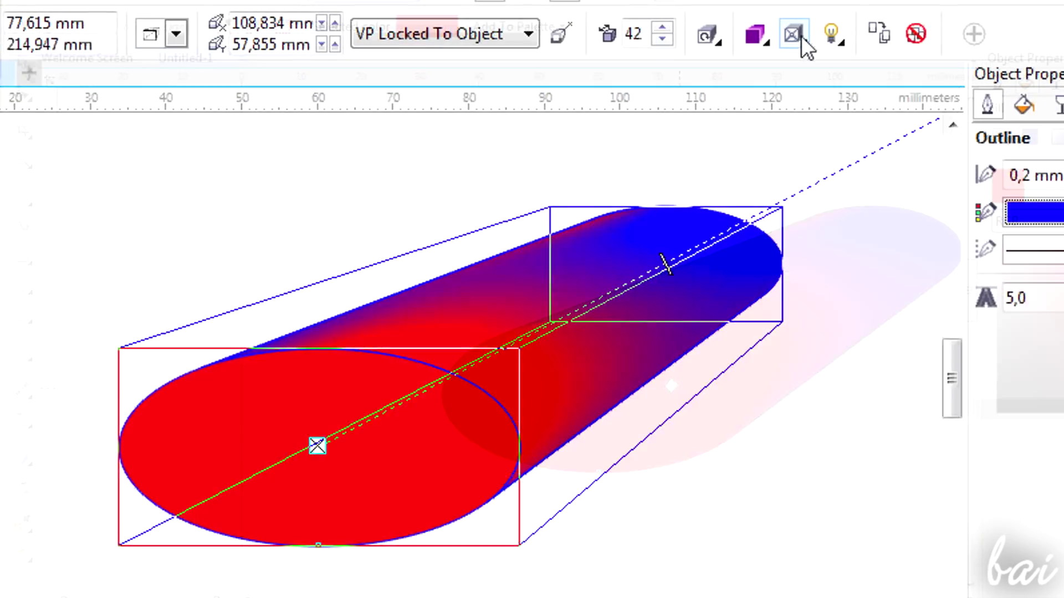
{"action": "left_click", "coordinate": [798, 38]}
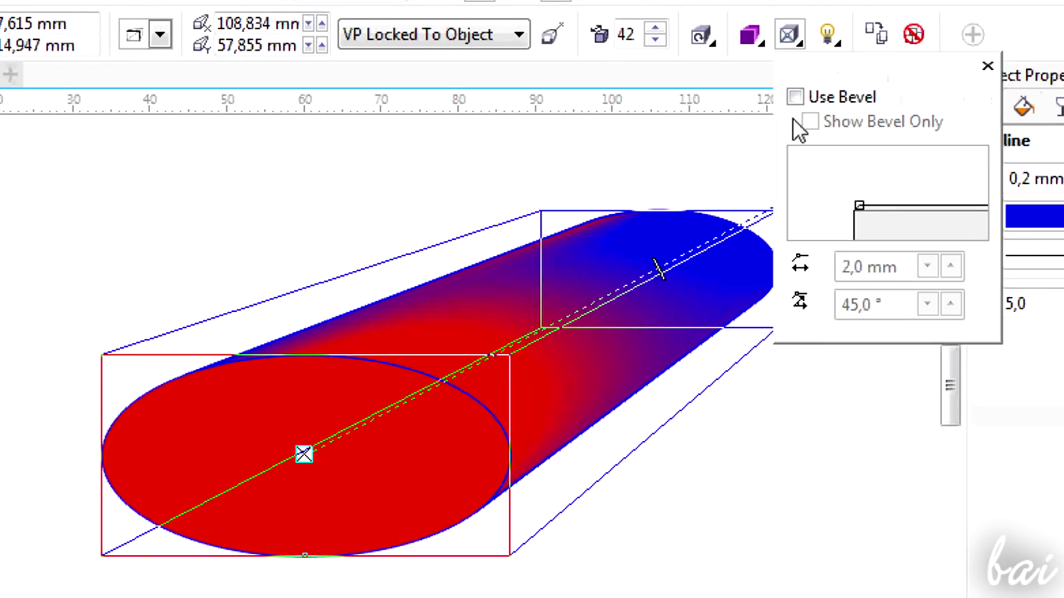
{"action": "left_click", "coordinate": [796, 96]}
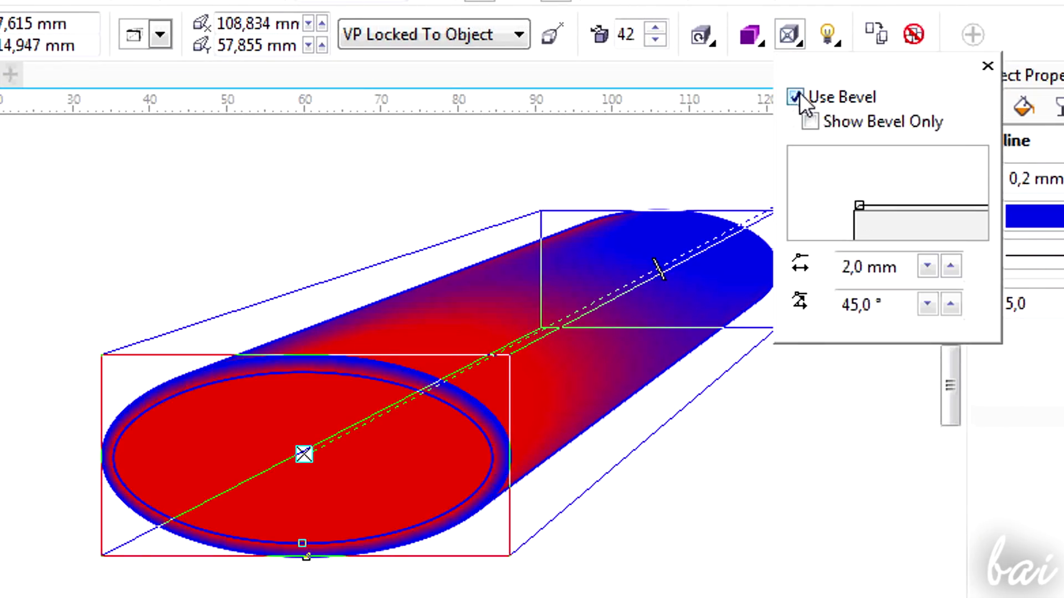
{"action": "left_click", "coordinate": [795, 95]}
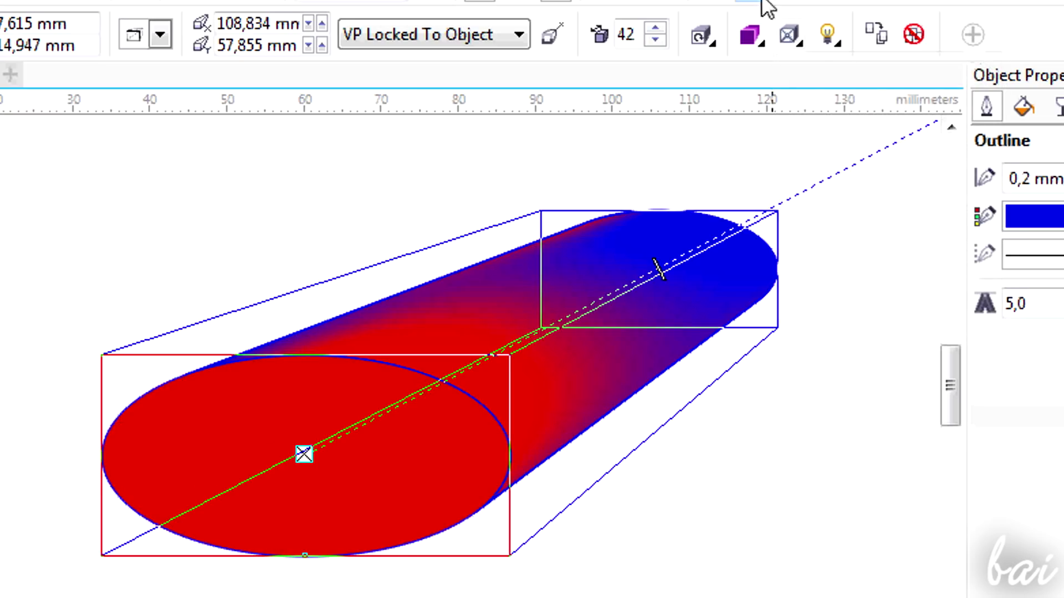
Step: In Extrusion Lighting, toggle lights 1–3 so only Light 1 remains on
{"action": "left_click", "coordinate": [836, 36]}
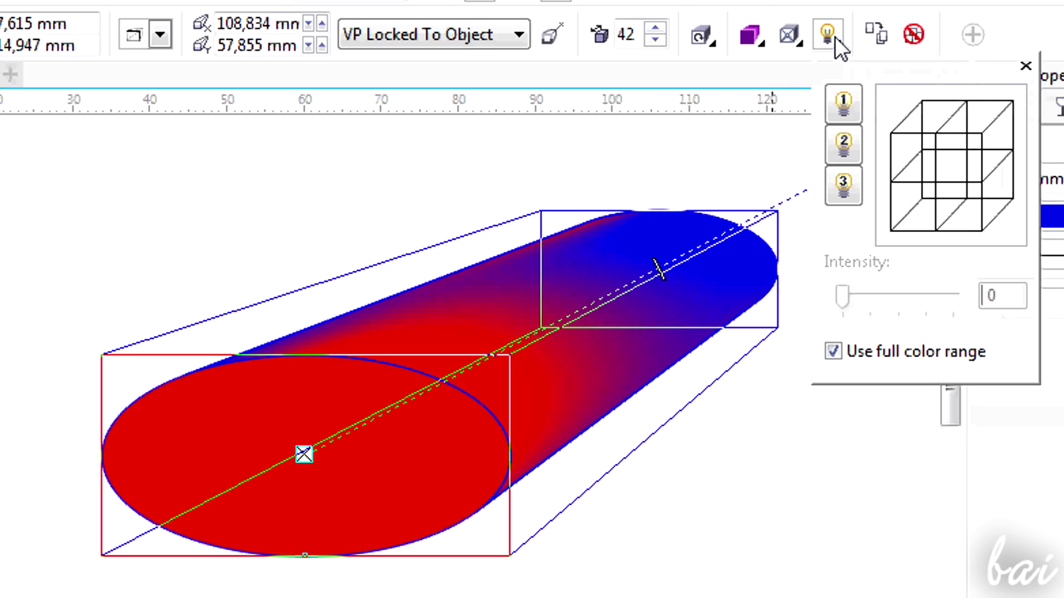
{"action": "left_click", "coordinate": [844, 105]}
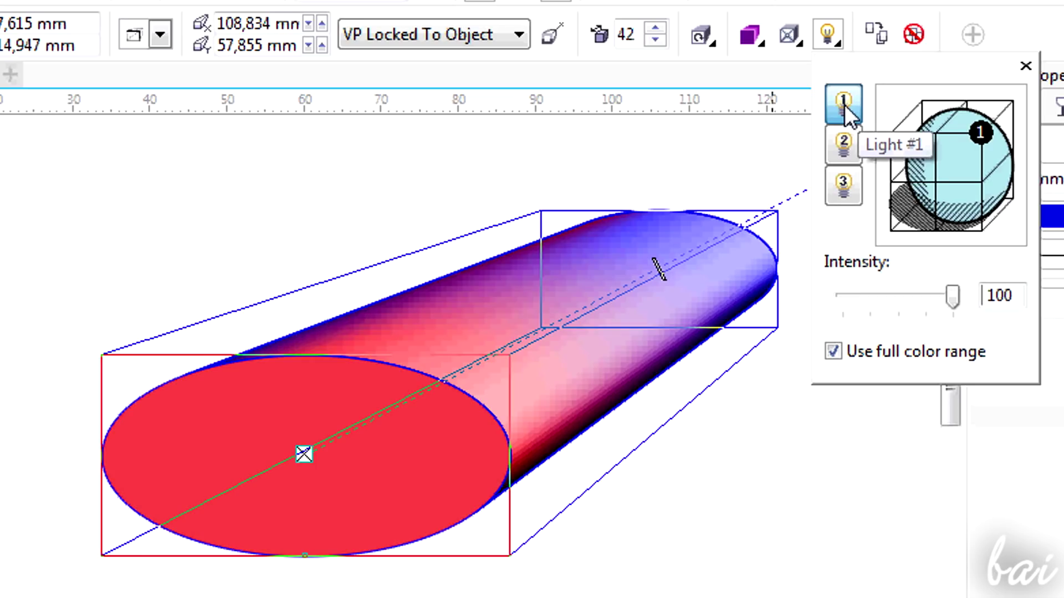
{"action": "left_click", "coordinate": [849, 155]}
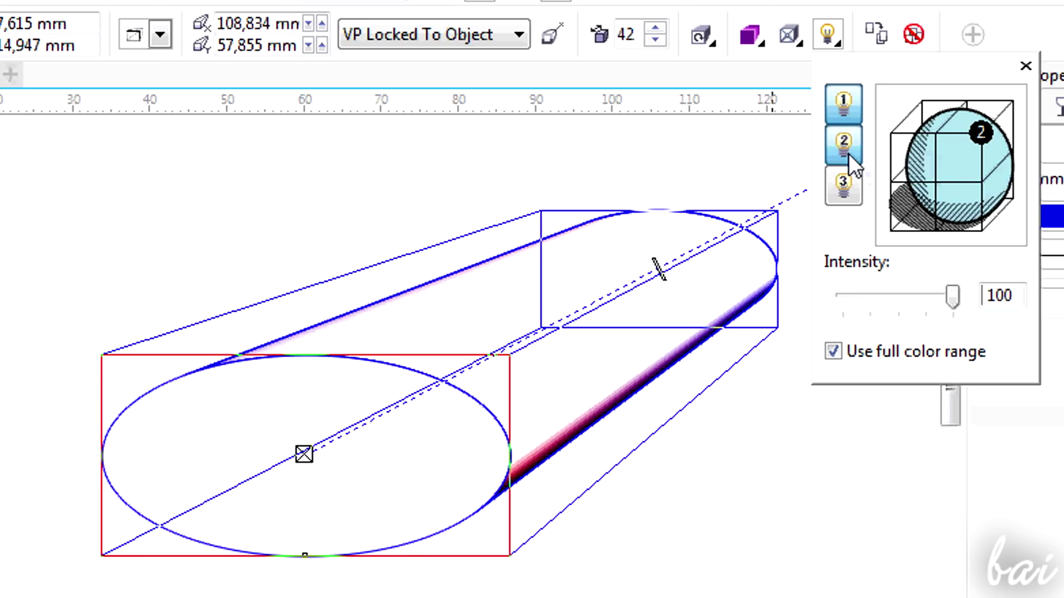
{"action": "left_click", "coordinate": [846, 186]}
{"action": "left_click", "coordinate": [846, 186]}
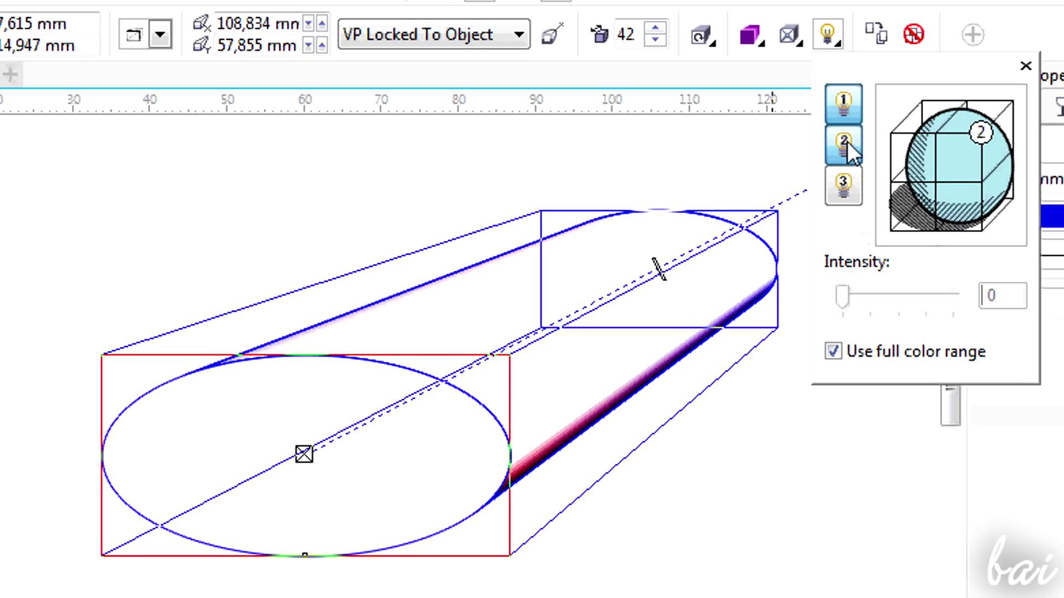
{"action": "left_click", "coordinate": [846, 141]}
Step: Position Light 1 at the top-back corner of the lighting cube and finish editing
{"action": "left_click_drag", "start_coordinate": [998, 140], "coordinate": [939, 184]}
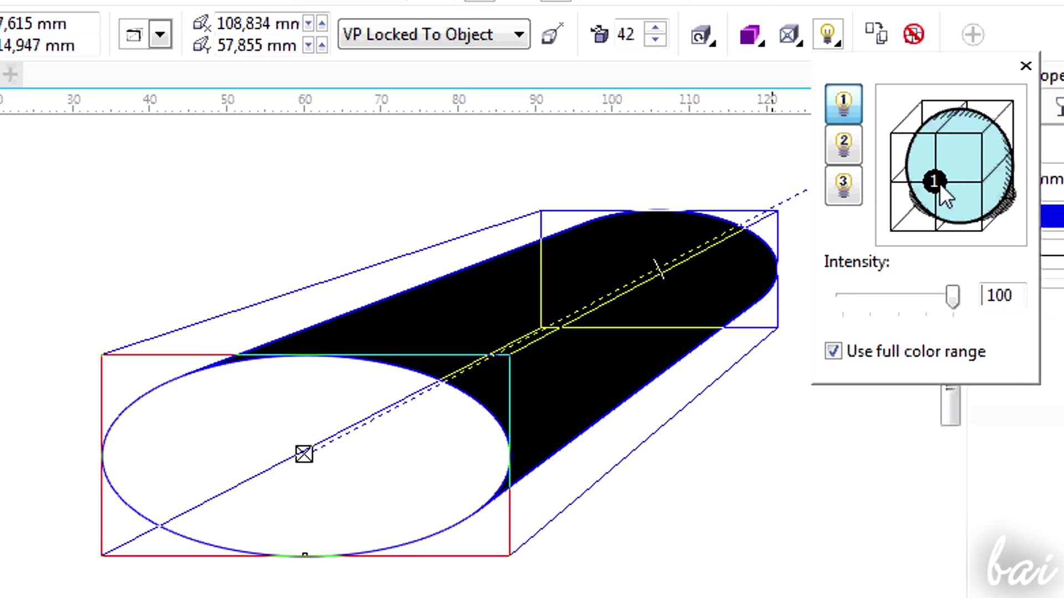
{"action": "left_click", "coordinate": [893, 135]}
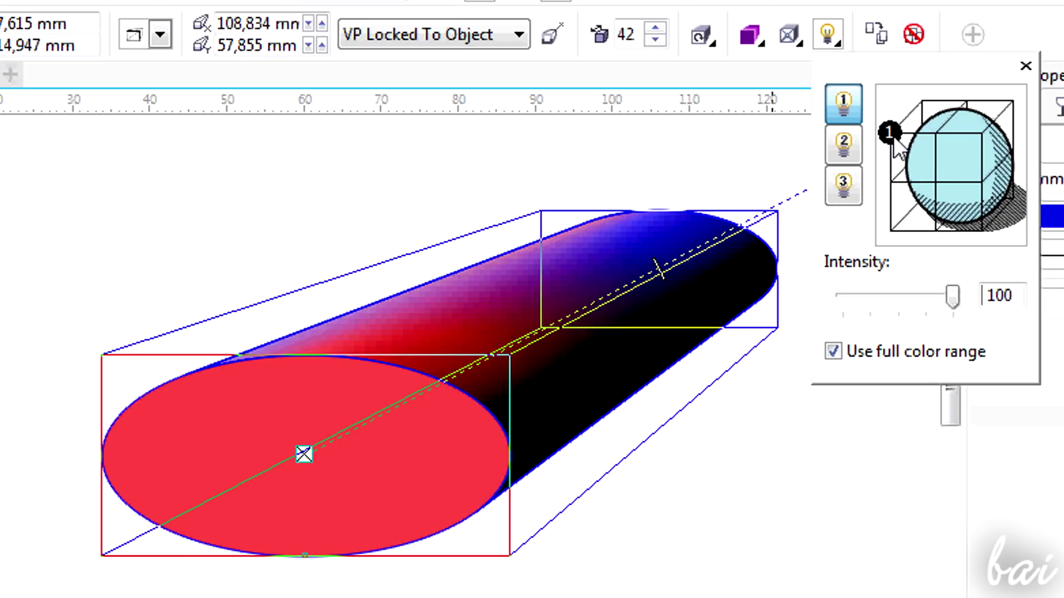
{"action": "left_click_drag", "start_coordinate": [924, 104], "coordinate": [924, 105]}
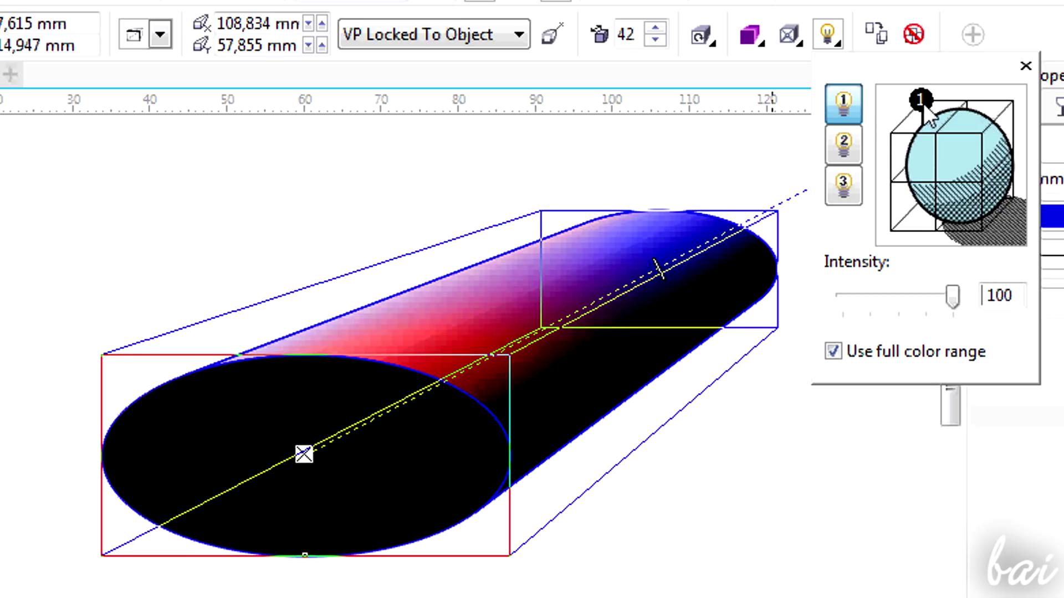
{"action": "key", "text": "space"}
{"action": "left_click", "coordinate": [415, 448]}
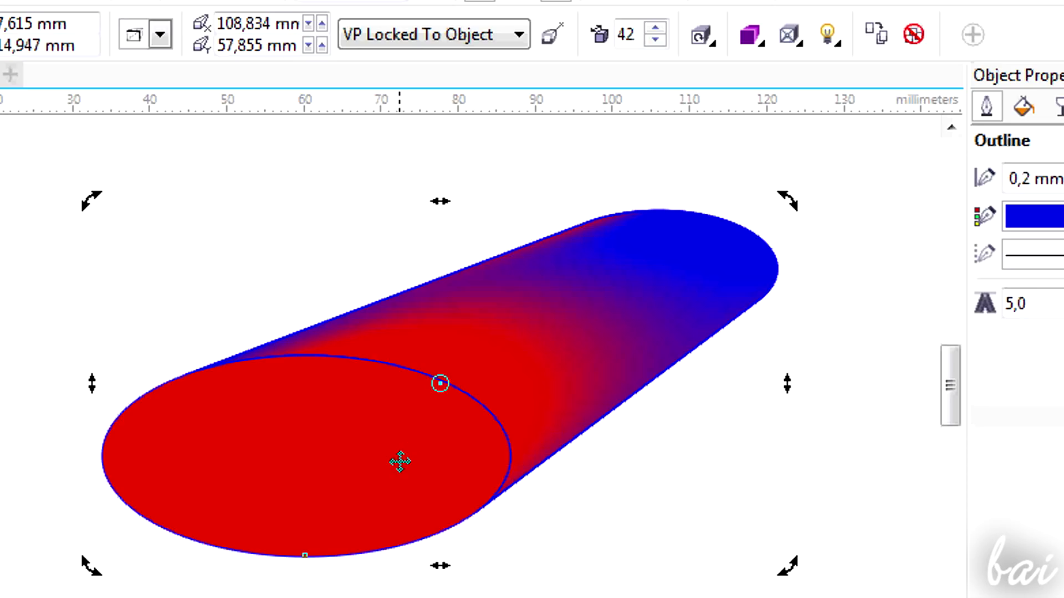
Step: Twirl the front ellipse's top edge into wavy bumps with the Twirl distortion brush
{"action": "scroll", "coordinate": [179, 555], "scroll_direction": "down", "scroll_amount": 3}
{"action": "scroll", "coordinate": [543, 591], "scroll_direction": "up", "scroll_amount": 4}
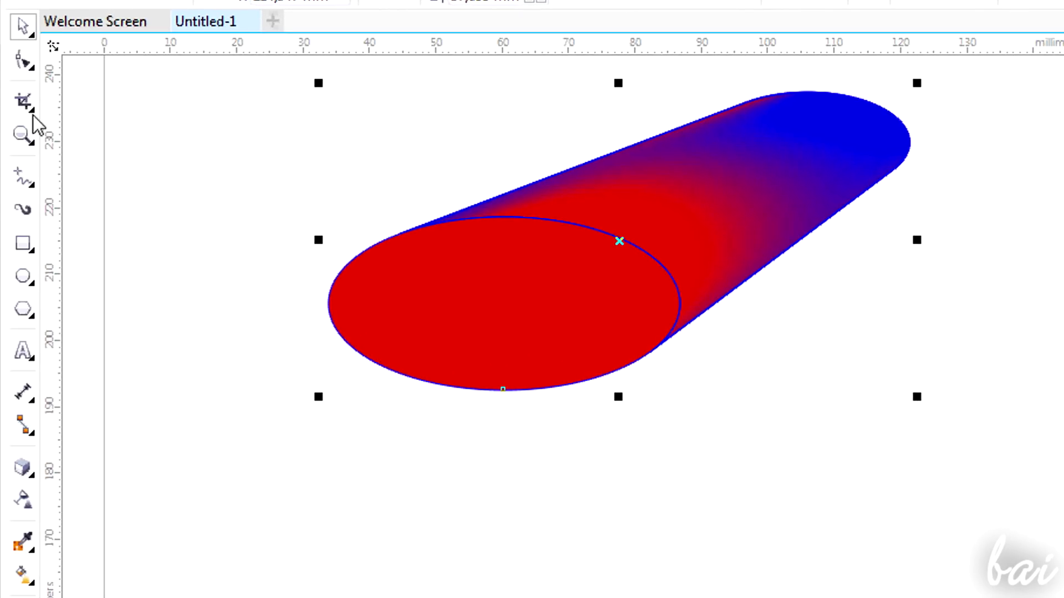
{"action": "left_click", "coordinate": [21, 59]}
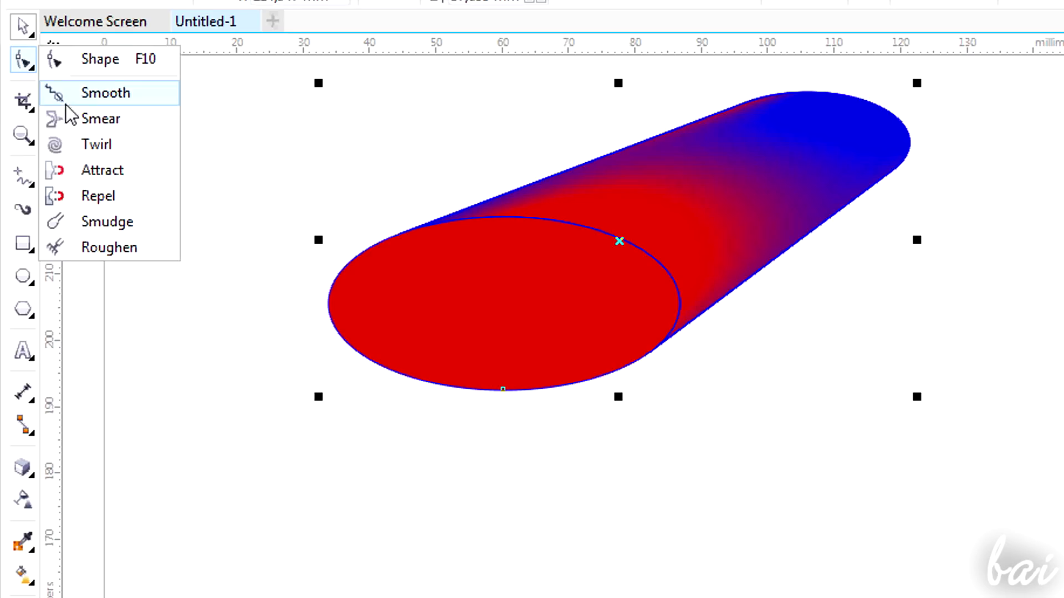
{"action": "left_click", "coordinate": [97, 145]}
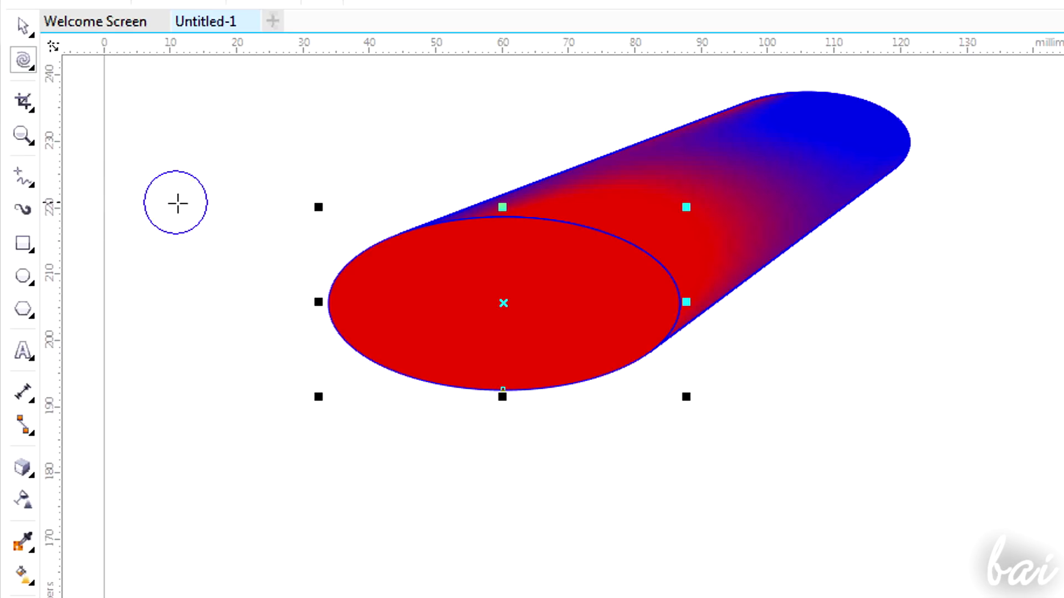
{"action": "mouse_move", "coordinate": [446, 222]}
{"action": "left_mouse_down"}
{"action": "mouse_move", "coordinate": [572, 211]}
{"action": "mouse_move", "coordinate": [654, 239]}
{"action": "mouse_move", "coordinate": [646, 222]}
{"action": "left_mouse_up"}
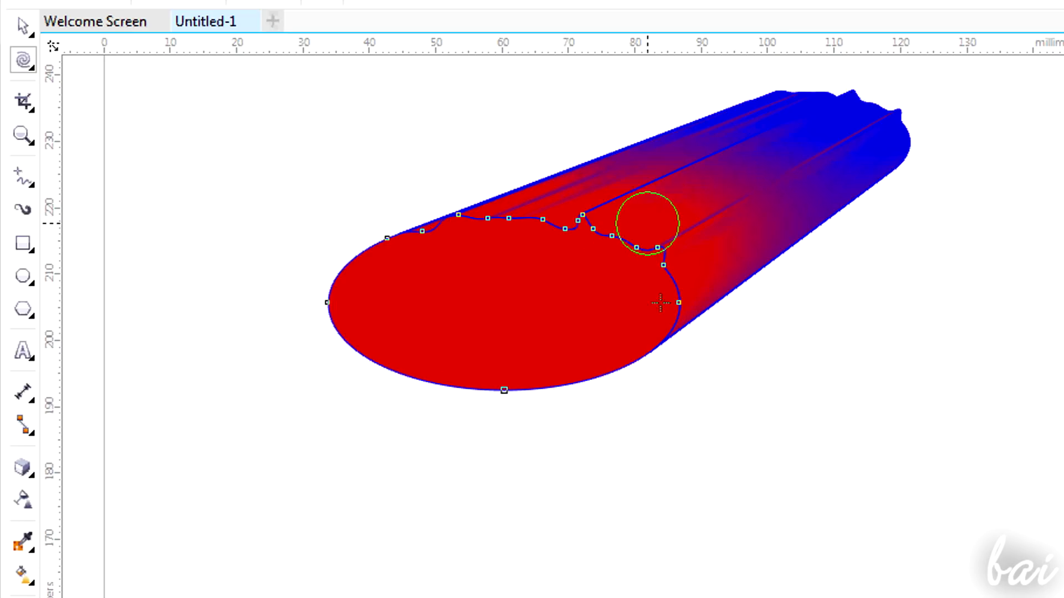
{"action": "scroll", "coordinate": [727, 337], "scroll_direction": "up", "scroll_amount": 1}
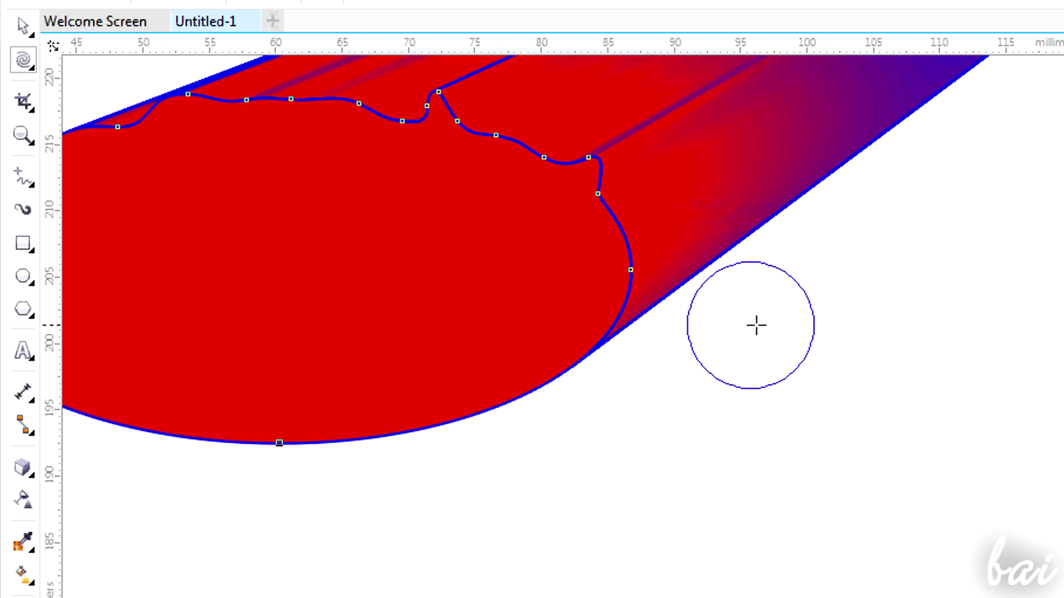
{"action": "scroll", "coordinate": [1045, 333], "scroll_direction": "up", "scroll_amount": 1}
{"action": "scroll", "coordinate": [1045, 487], "scroll_direction": "up", "scroll_amount": 3}
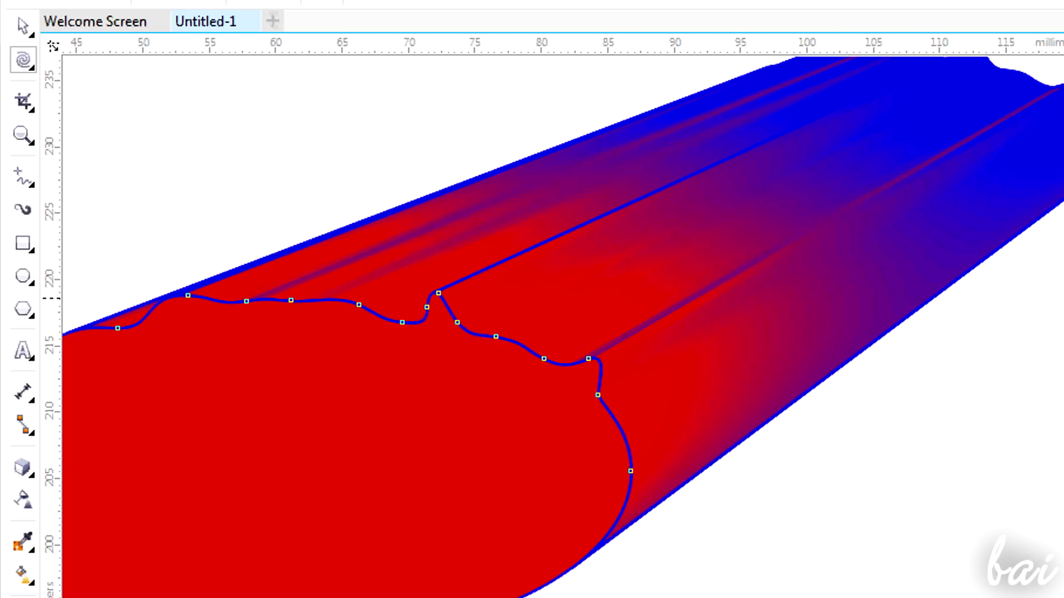
{"action": "scroll", "coordinate": [1045, 487], "scroll_direction": "up", "scroll_amount": 2}
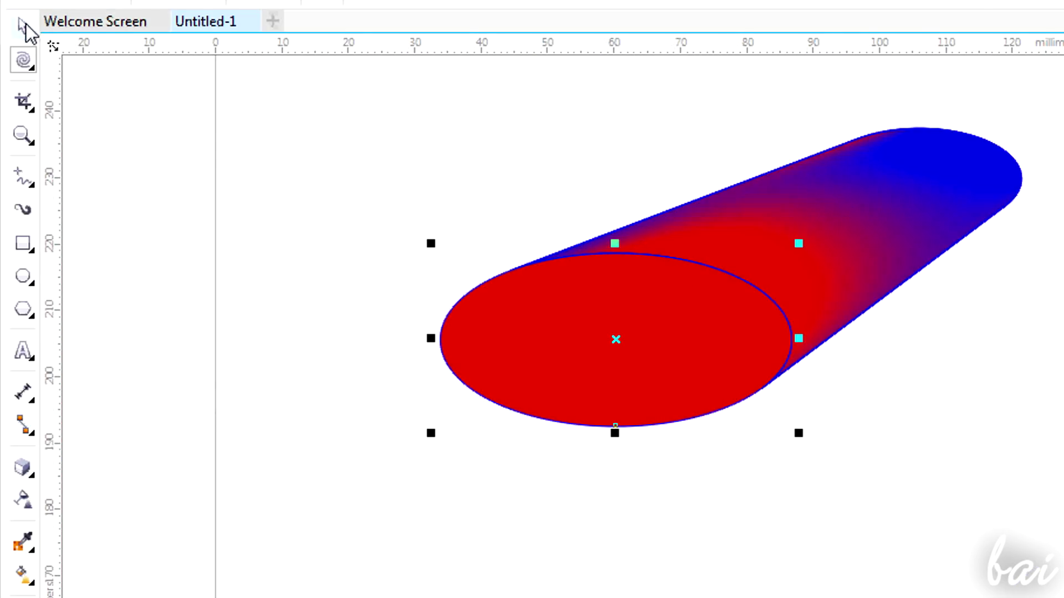
{"action": "left_click", "coordinate": [26, 25]}
{"action": "left_click", "coordinate": [23, 460]}
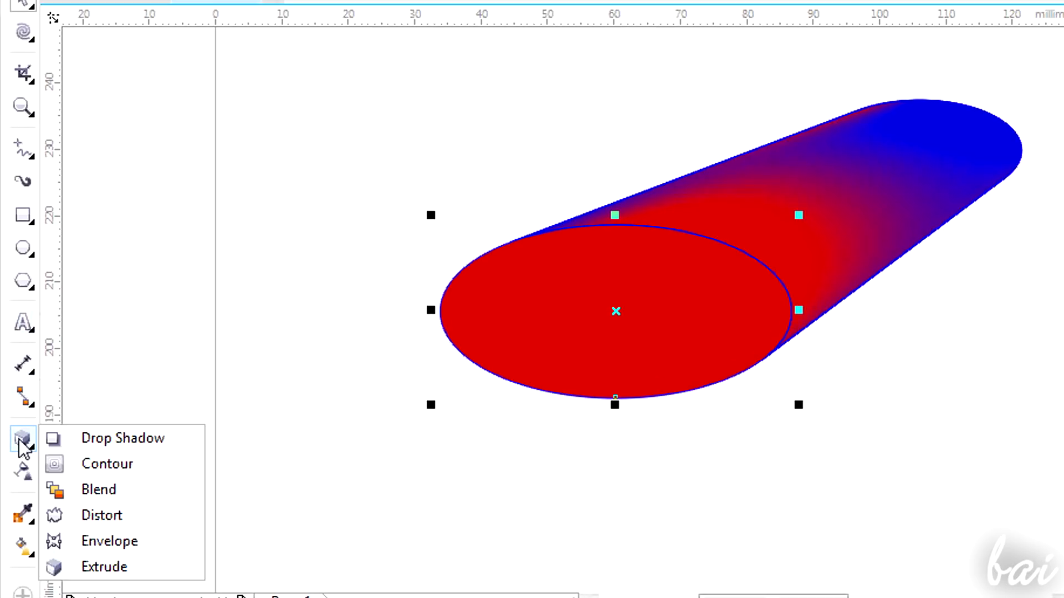
{"action": "left_click", "coordinate": [88, 441]}
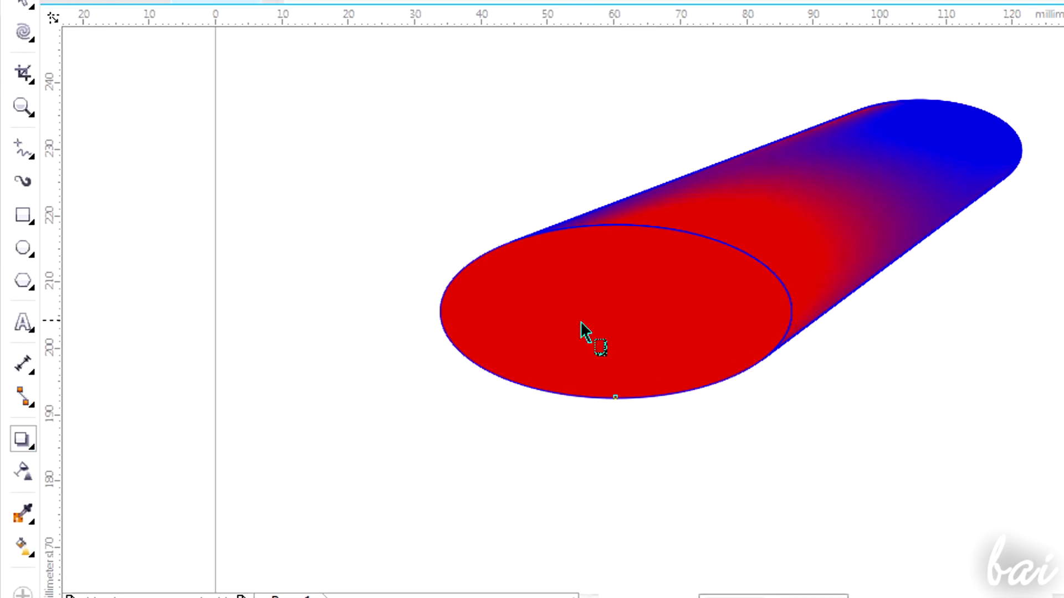
{"action": "left_click_drag", "start_coordinate": [614, 310], "coordinate": [950, 461]}
{"action": "scroll", "coordinate": [946, 388], "scroll_direction": "down", "scroll_amount": 1}
{"action": "scroll", "coordinate": [1045, 381], "scroll_direction": "up", "scroll_amount": 1}
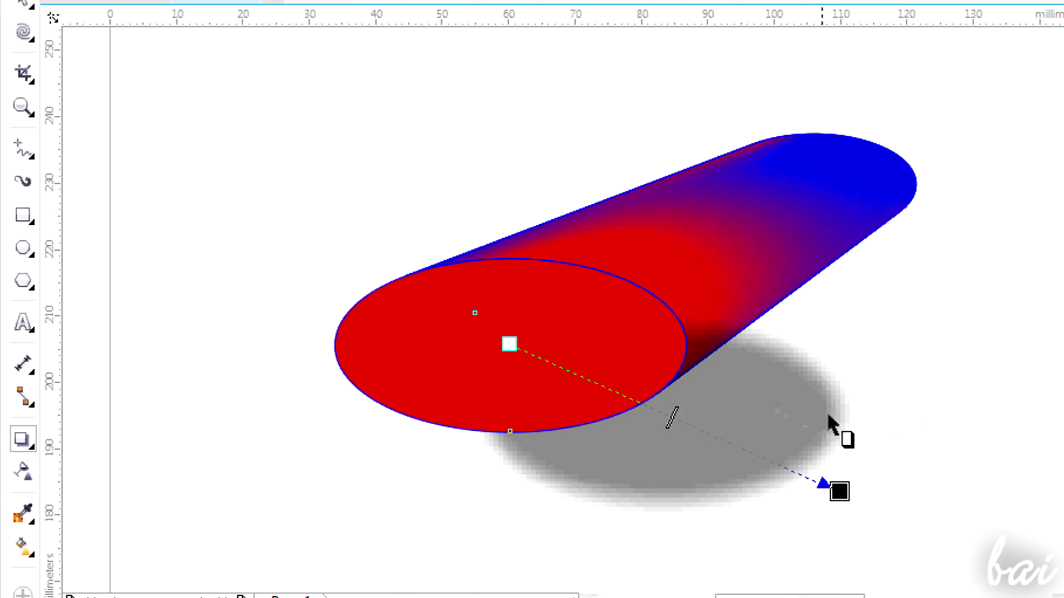
{"action": "key", "text": "ctrl+z"}
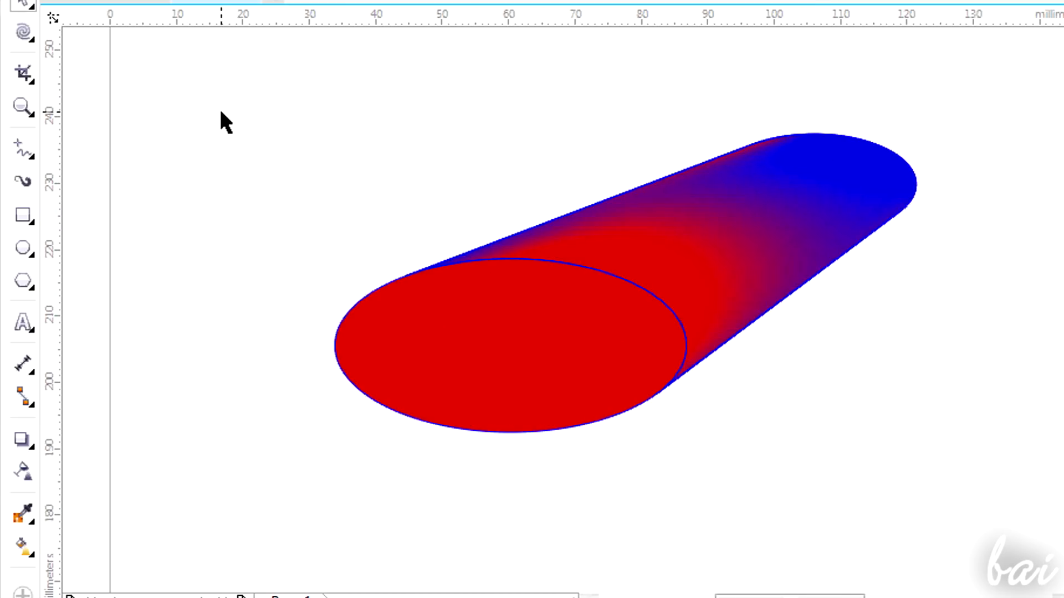
{"action": "left_click", "coordinate": [514, 338]}
{"action": "left_click", "coordinate": [732, 248]}
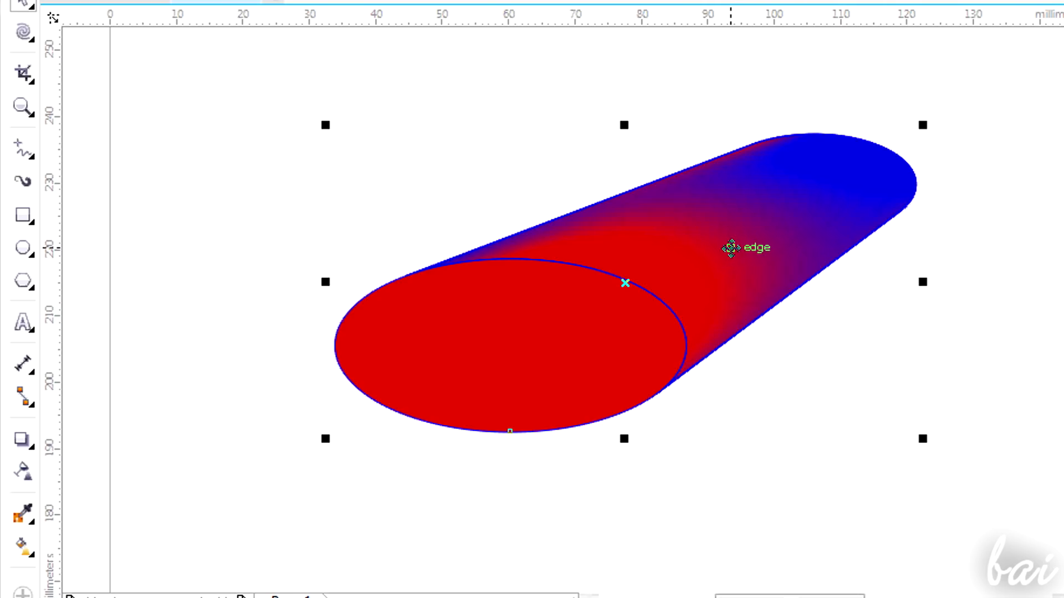
Step: Dismiss the cylinder's context menu and try a drop shadow offset below-right of it
{"action": "right_click", "coordinate": [731, 249]}
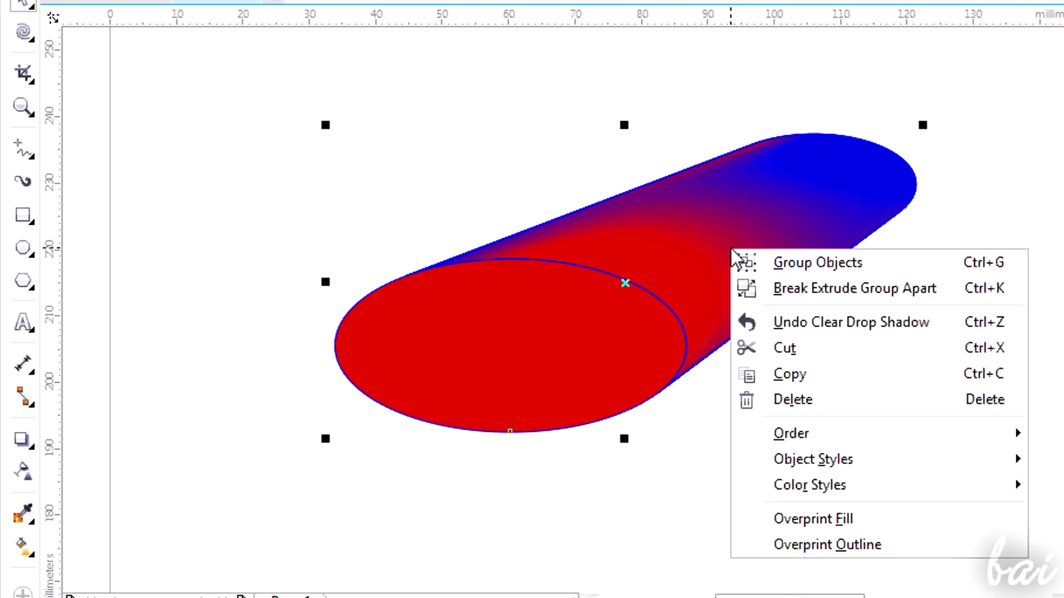
{"action": "left_click", "coordinate": [763, 262]}
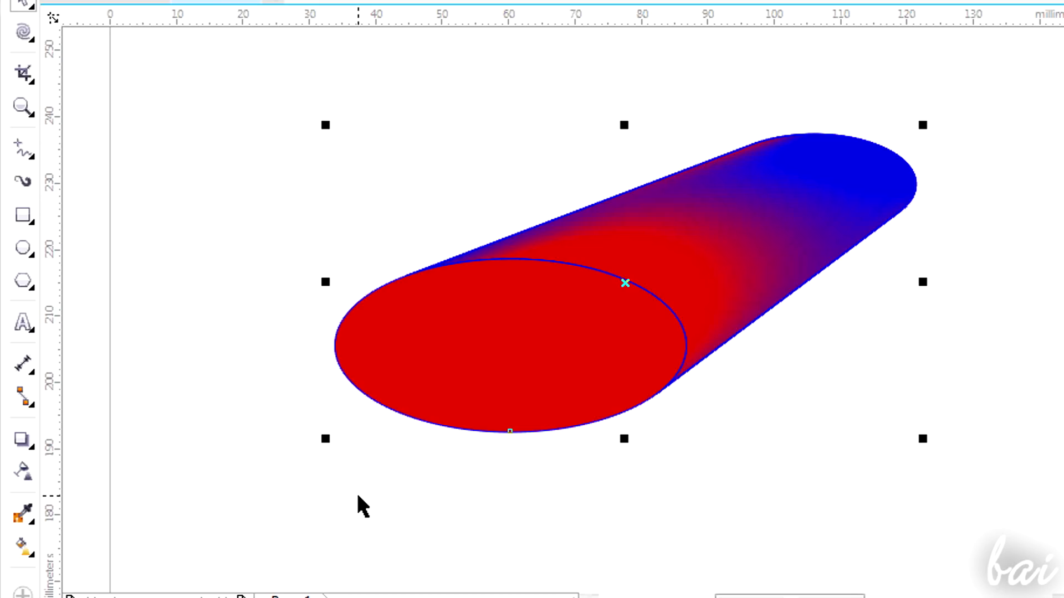
{"action": "left_click", "coordinate": [21, 441]}
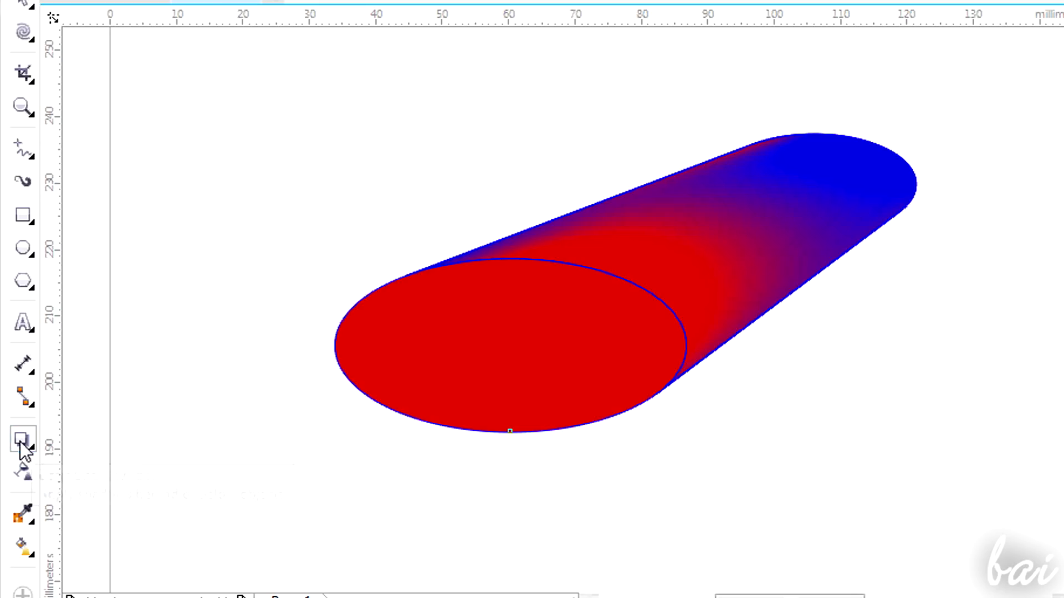
{"action": "left_click_drag", "start_coordinate": [545, 360], "coordinate": [880, 508]}
{"action": "scroll", "coordinate": [849, 483], "scroll_direction": "down", "scroll_amount": 2}
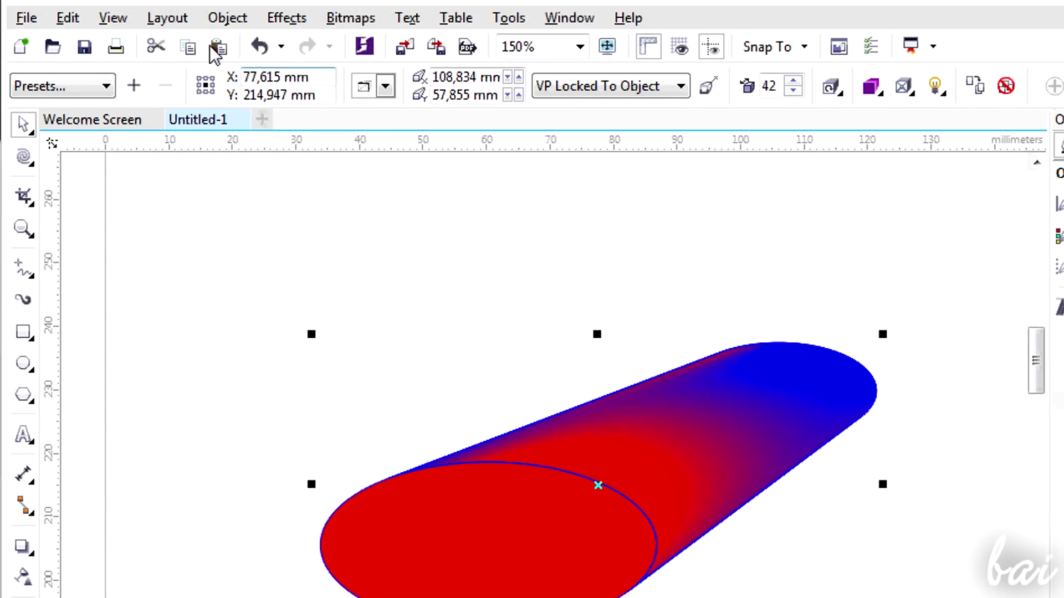
Step: Add Perspective to the cylinder and drag its top-right handle to stretch the far end up-right
{"action": "left_click", "coordinate": [285, 17]}
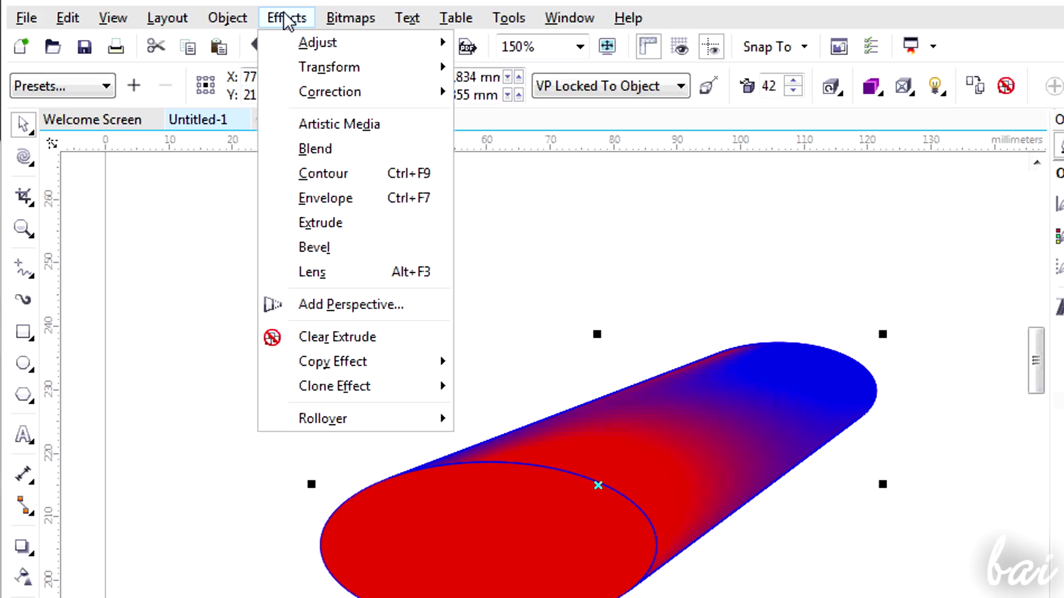
{"action": "left_click", "coordinate": [318, 305]}
{"action": "scroll", "coordinate": [439, 363], "scroll_direction": "down", "scroll_amount": 1}
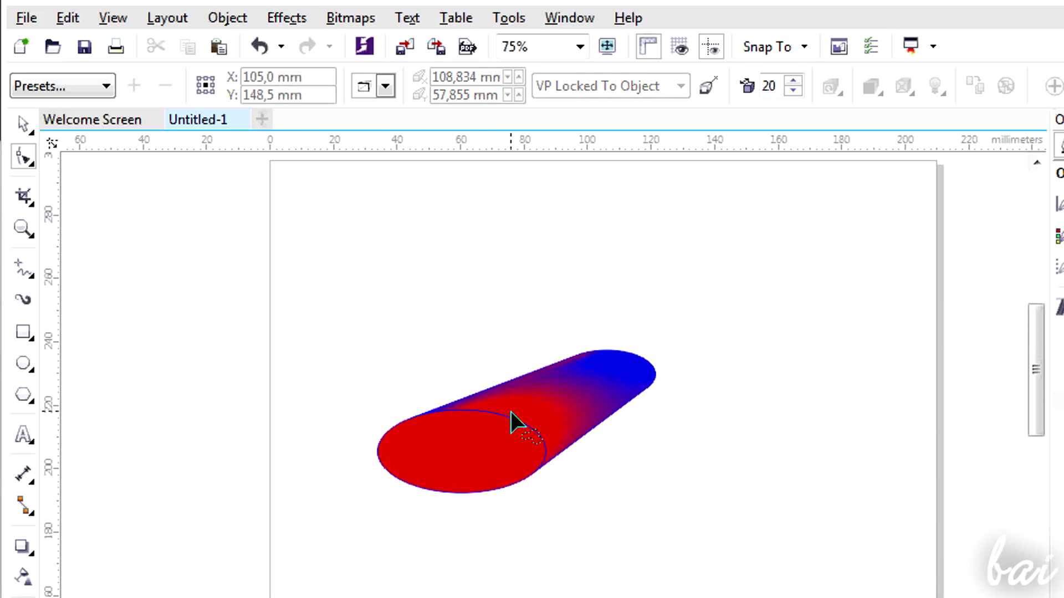
{"action": "scroll", "coordinate": [671, 395], "scroll_direction": "up", "scroll_amount": 1}
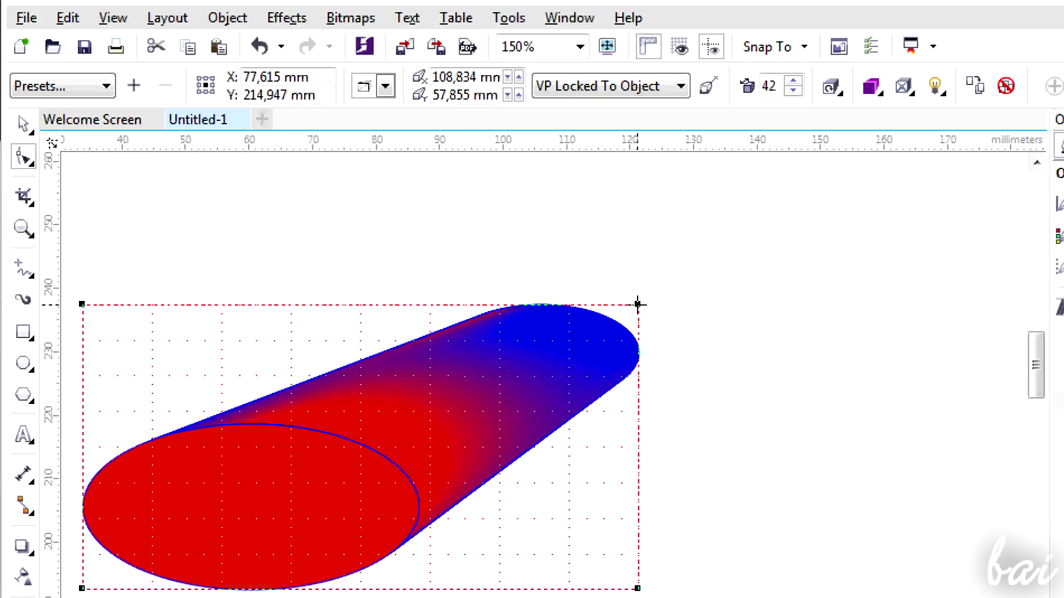
{"action": "left_click_drag", "start_coordinate": [637, 304], "coordinate": [859, 170]}
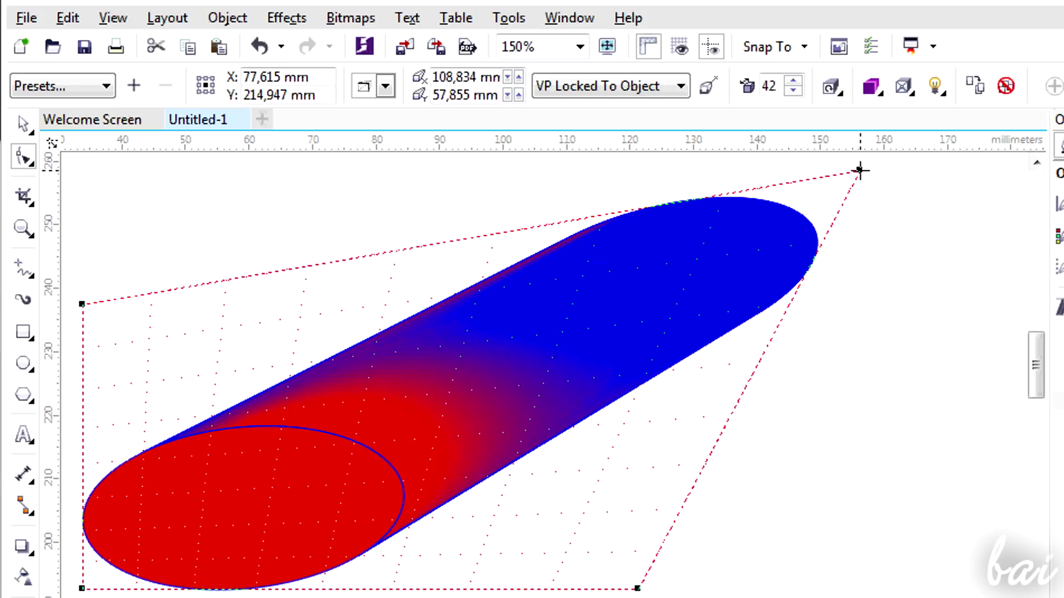
{"action": "scroll", "coordinate": [840, 217], "scroll_direction": "down", "scroll_amount": 1}
{"action": "left_click", "coordinate": [819, 218]}
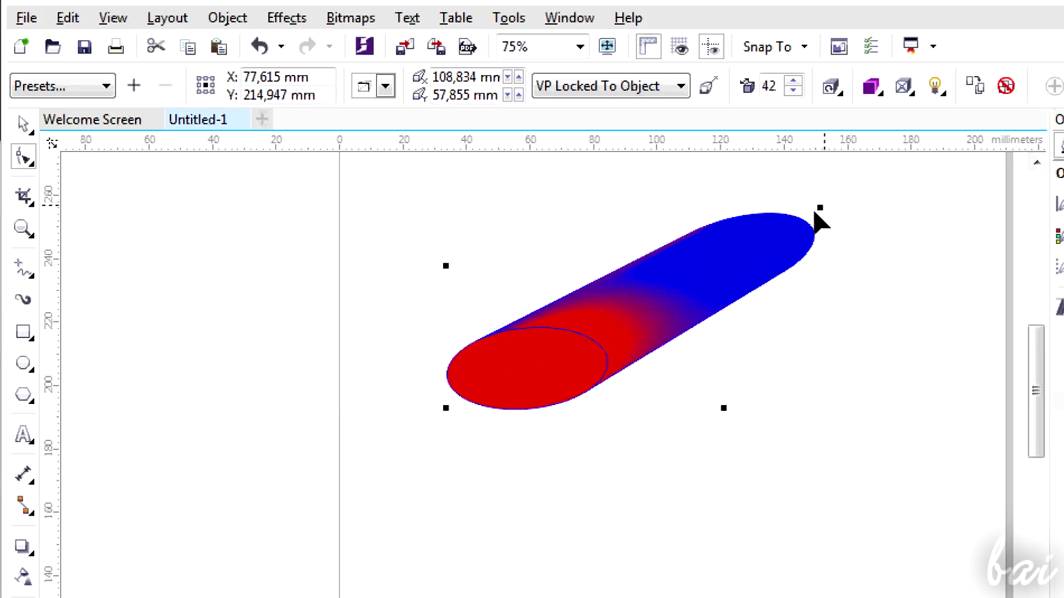
{"action": "left_click", "coordinate": [732, 278]}
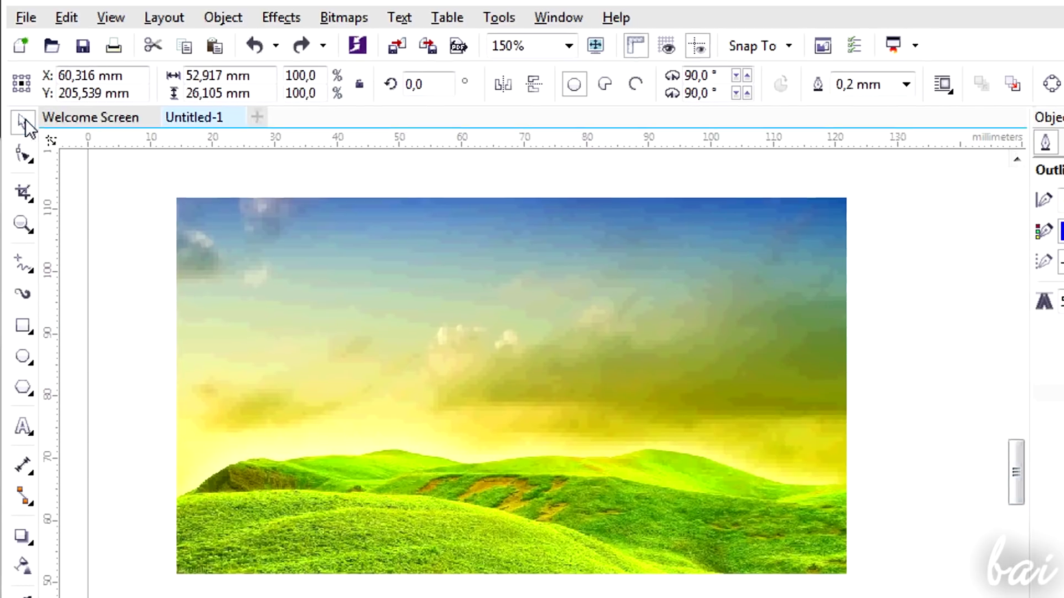
Step: Select the landscape picture and try the Emboss bitmap effect with a raised level
{"action": "left_click", "coordinate": [351, 348]}
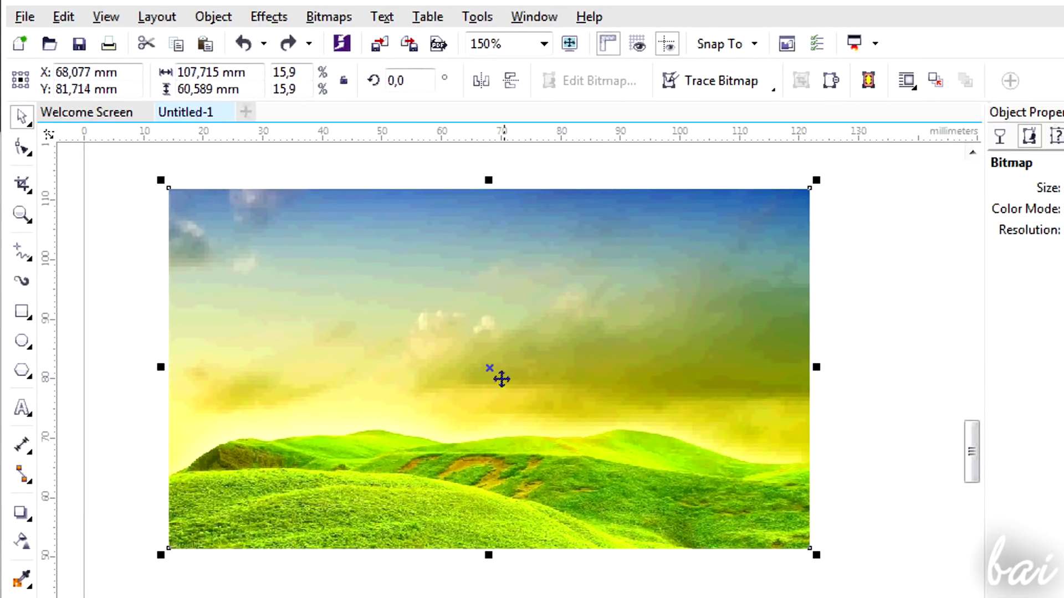
{"action": "left_click", "coordinate": [335, 22]}
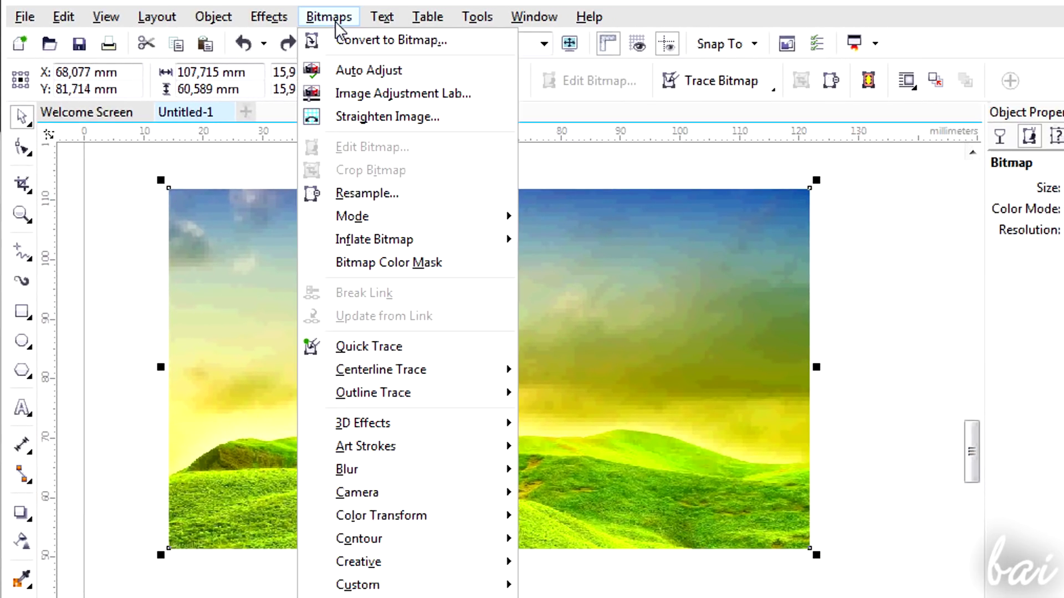
{"action": "mouse_move", "coordinate": [369, 426]}
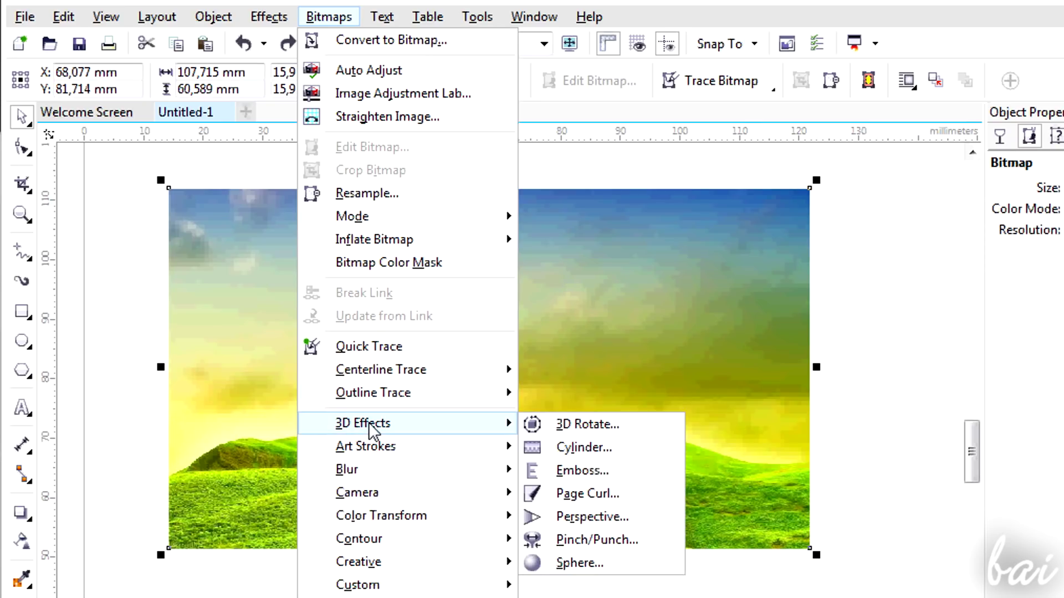
{"action": "left_click", "coordinate": [567, 471]}
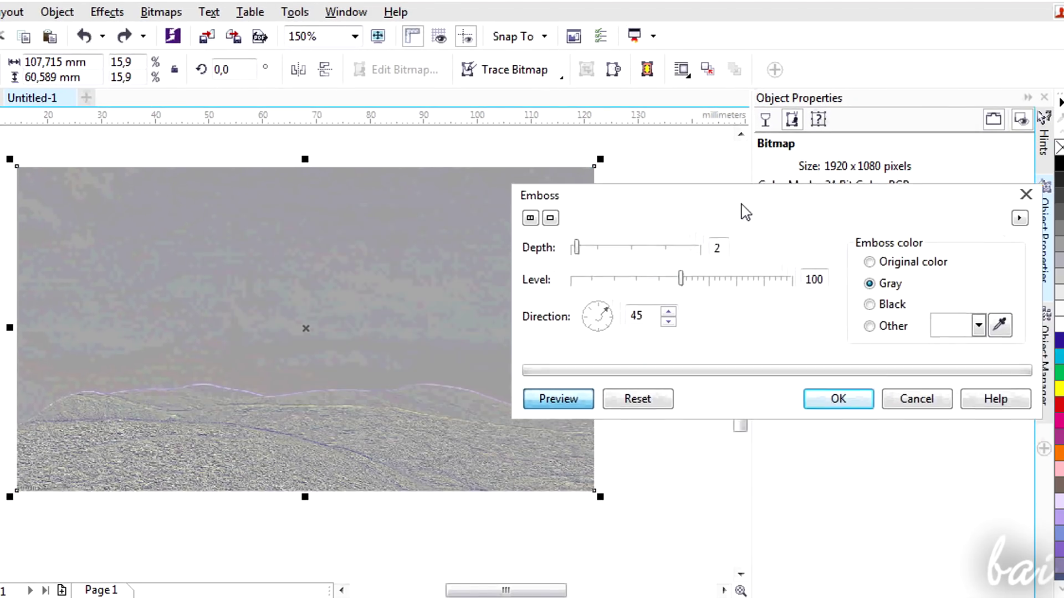
{"action": "left_click_drag", "start_coordinate": [681, 279], "coordinate": [751, 279]}
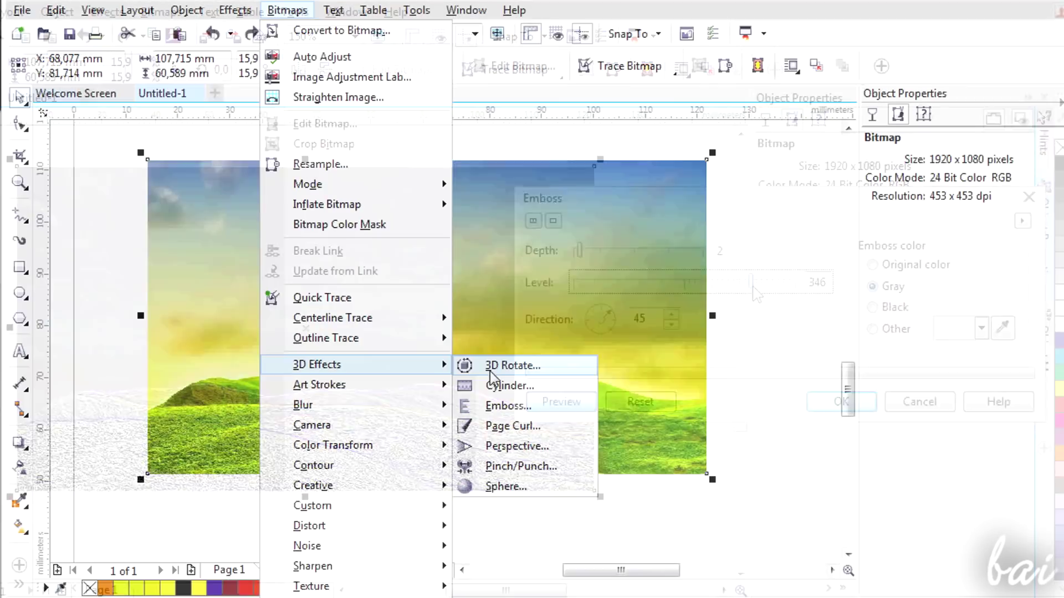
Step: Apply a 3D Page Curl to the picture with Transparent paper and Width 35%
{"action": "left_click", "coordinate": [498, 425]}
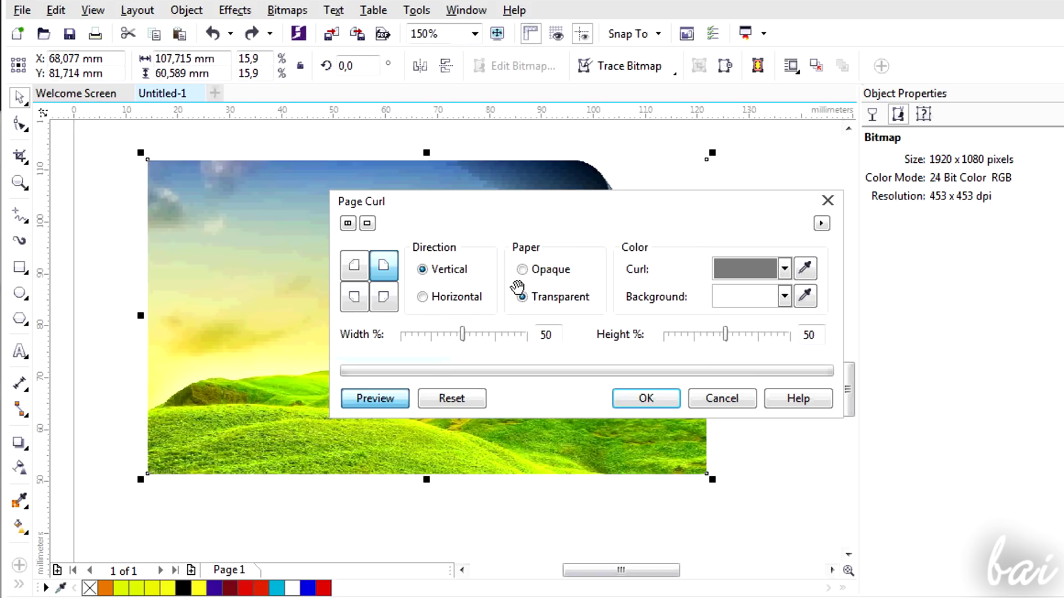
{"action": "left_click_drag", "start_coordinate": [634, 214], "coordinate": [692, 374]}
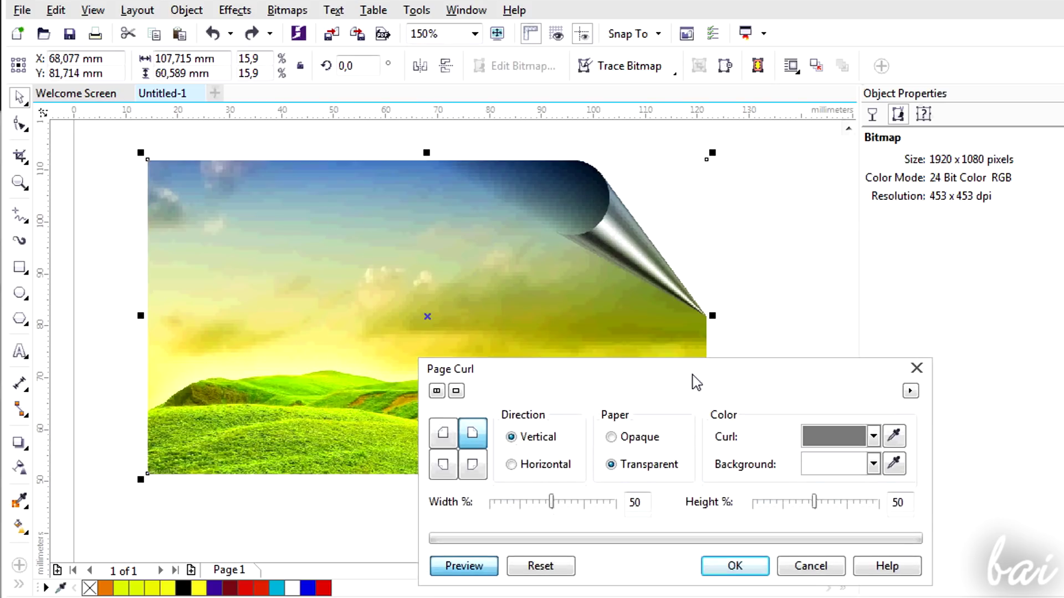
{"action": "left_click", "coordinate": [611, 438]}
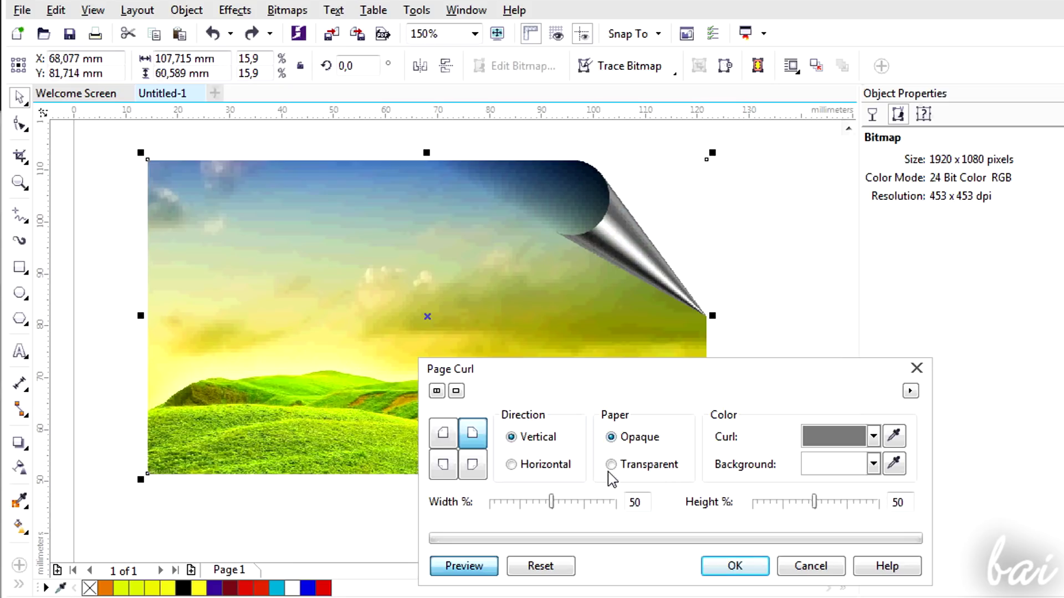
{"action": "left_click", "coordinate": [611, 465]}
{"action": "left_click_drag", "start_coordinate": [552, 502], "coordinate": [534, 506]}
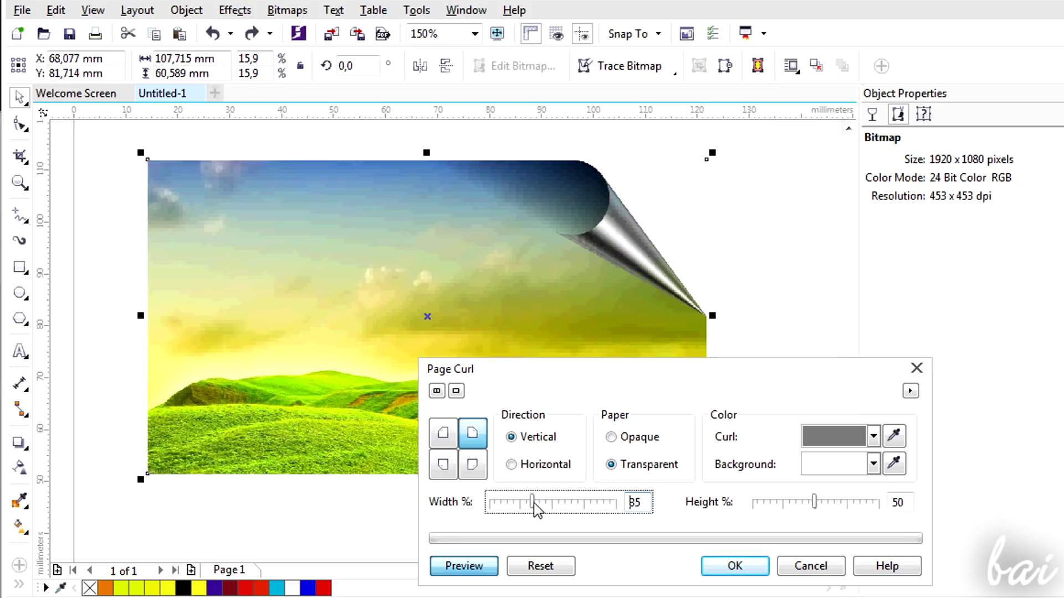